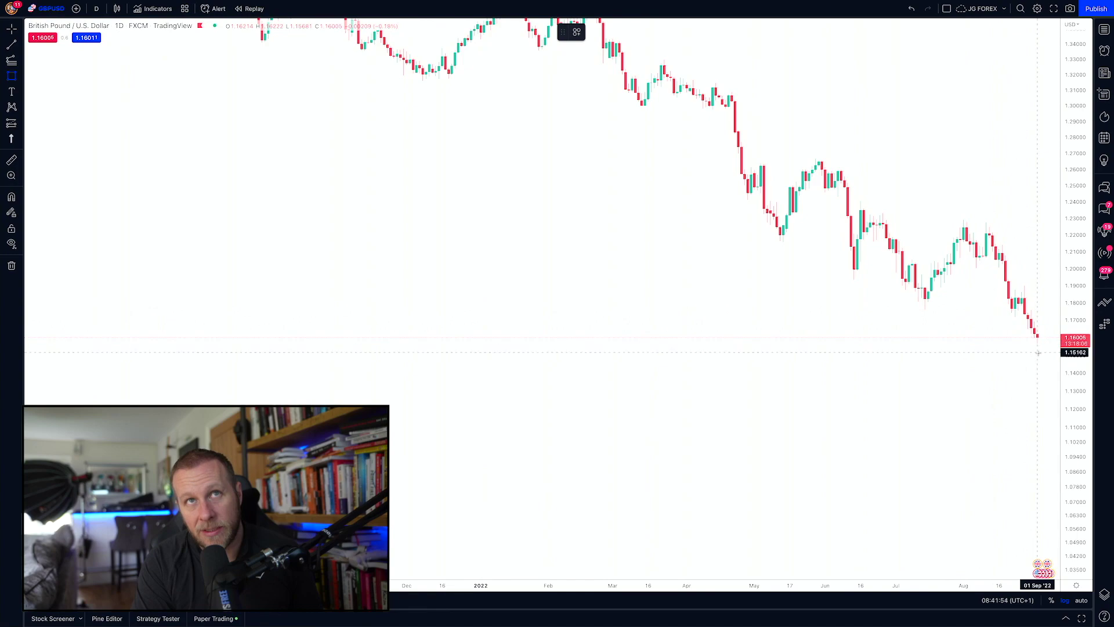
- Zoom out and draw a rectangle zone near 1.15 from the 2020 low to the latest candle
{"action": "scroll", "coordinate": [1038, 351], "scroll_direction": "down", "scroll_amount": 1}
{"action": "scroll", "coordinate": [1037, 352], "scroll_direction": "down", "scroll_amount": 5}
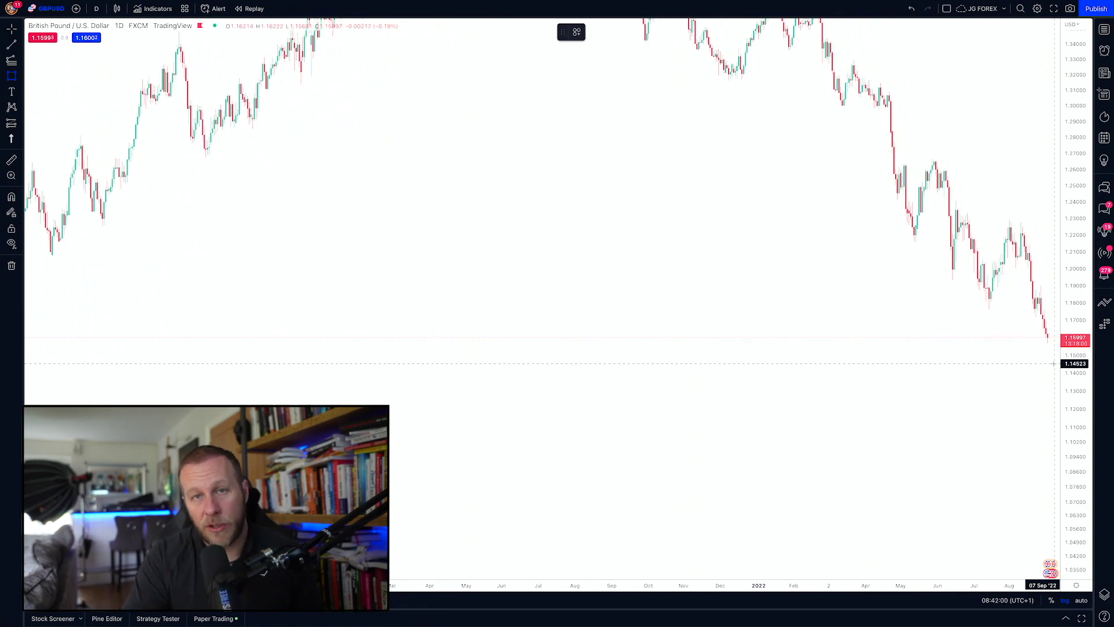
{"action": "scroll", "coordinate": [806, 366], "scroll_direction": "down", "scroll_amount": 3}
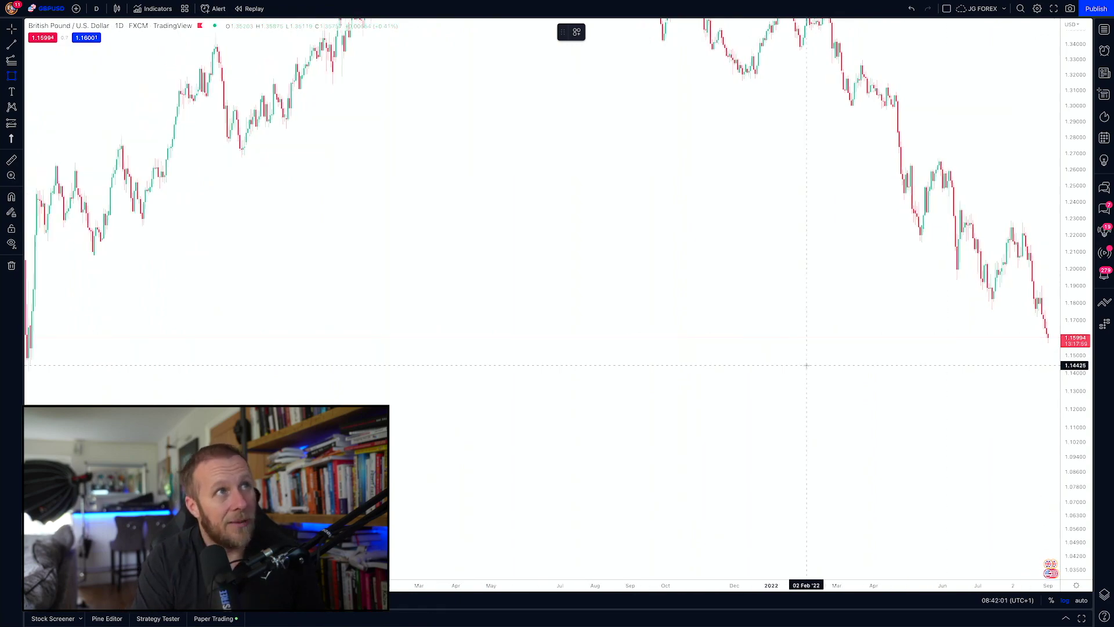
{"action": "left_click", "coordinate": [273, 335]}
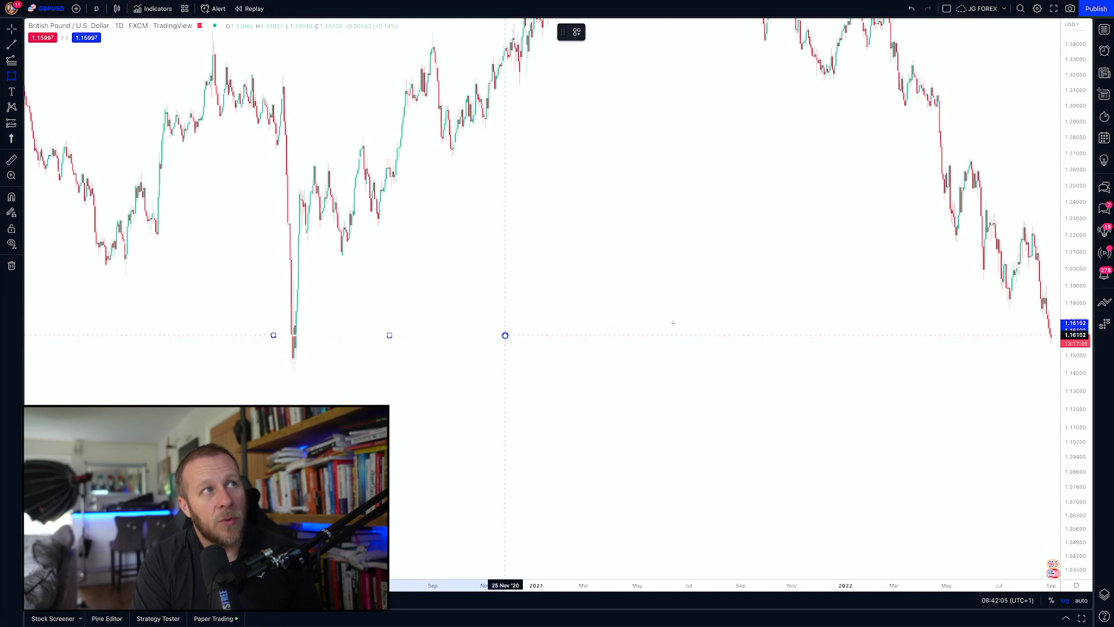
{"action": "left_click", "coordinate": [993, 348]}
{"action": "left_click_drag", "start_coordinate": [993, 349], "coordinate": [1041, 360]}
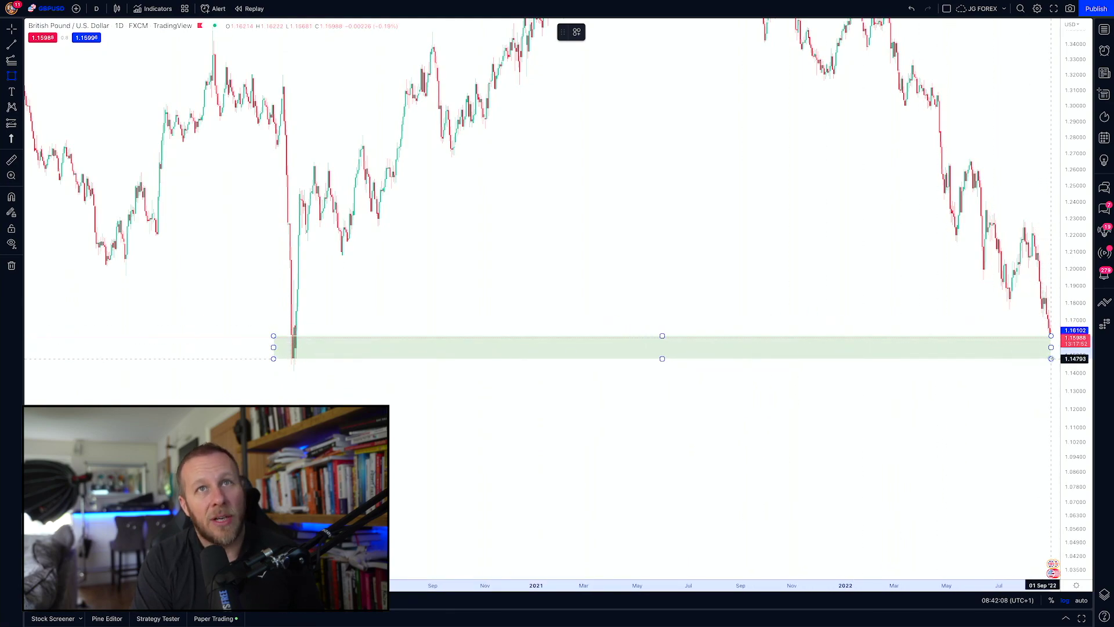
- Narrow the rectangle into a thin green band around 1.148–1.155
{"action": "left_click", "coordinate": [1054, 358]}
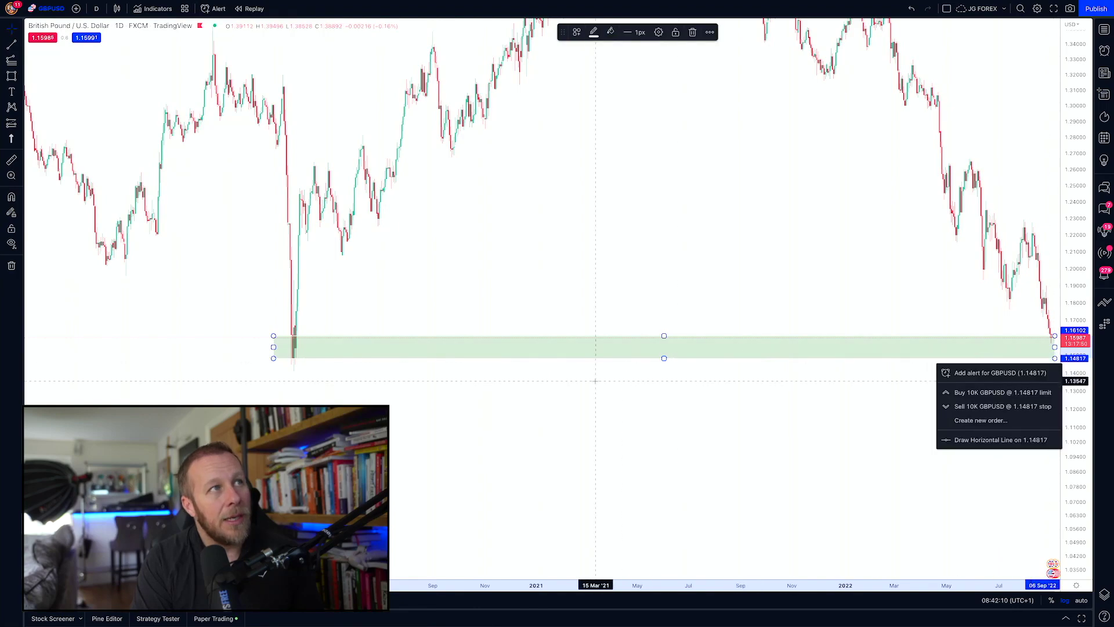
{"action": "left_click_drag", "start_coordinate": [273, 336], "coordinate": [286, 348]}
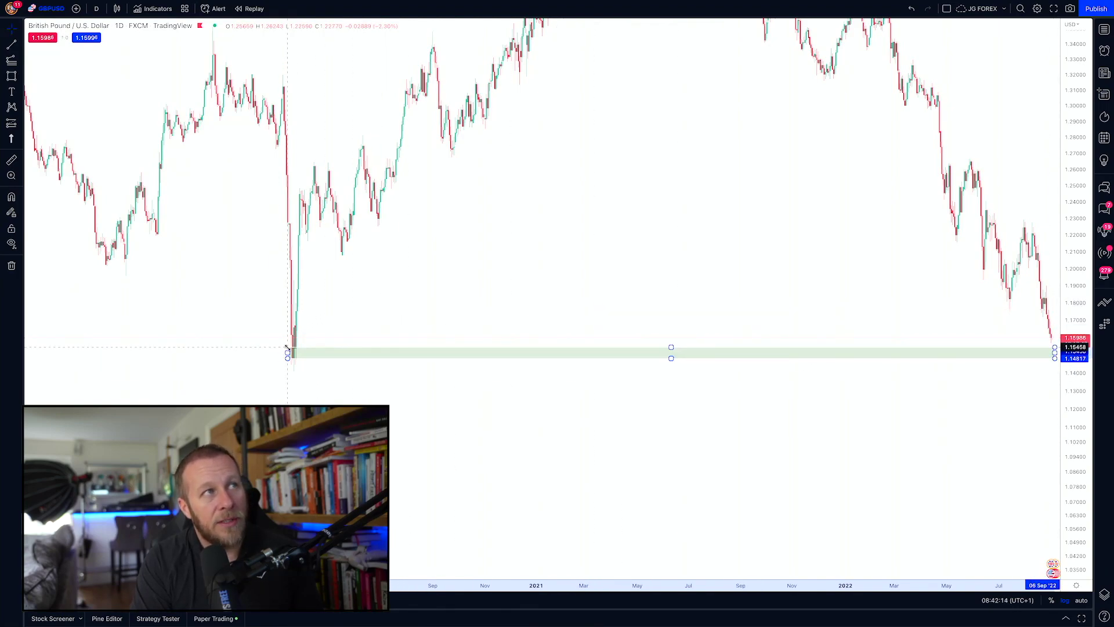
{"action": "left_click_drag", "start_coordinate": [687, 423], "coordinate": [546, 433]}
- Zoom in and pan the daily chart so the most recent candles are framed on the right
{"action": "scroll", "coordinate": [545, 432], "scroll_direction": "up", "scroll_amount": 3}
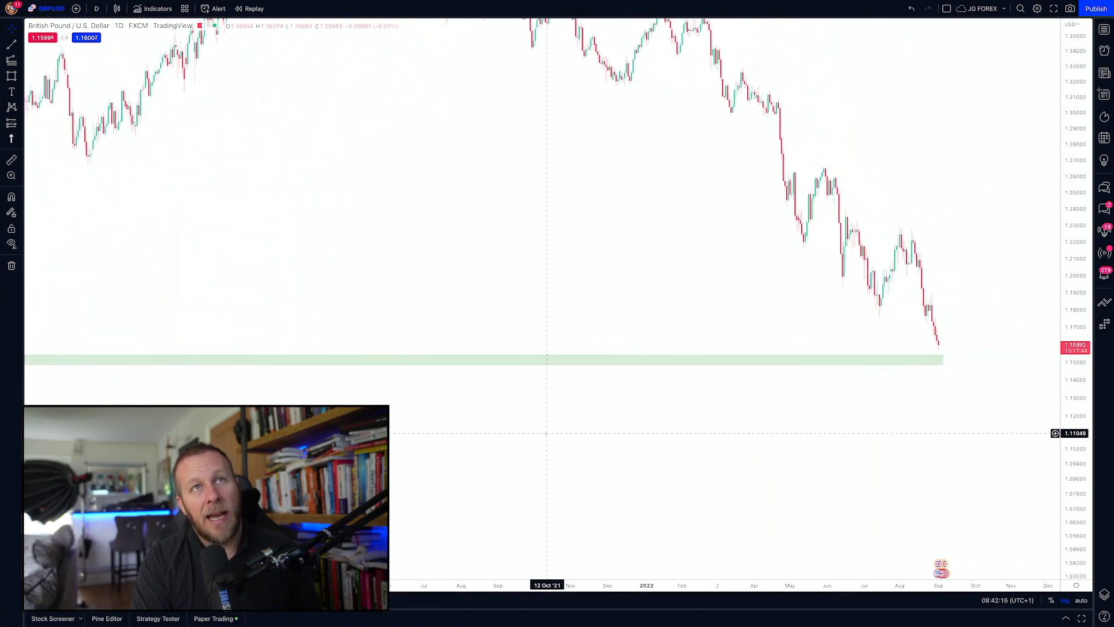
{"action": "scroll", "coordinate": [547, 432], "scroll_direction": "up", "scroll_amount": 2}
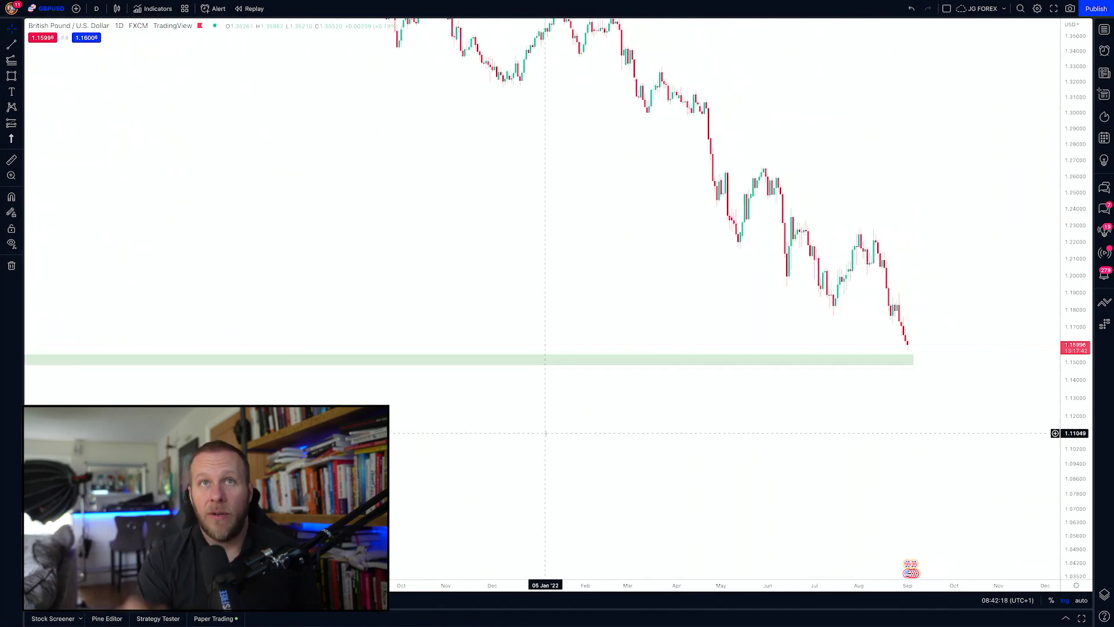
{"action": "scroll", "coordinate": [545, 433], "scroll_direction": "up", "scroll_amount": 3}
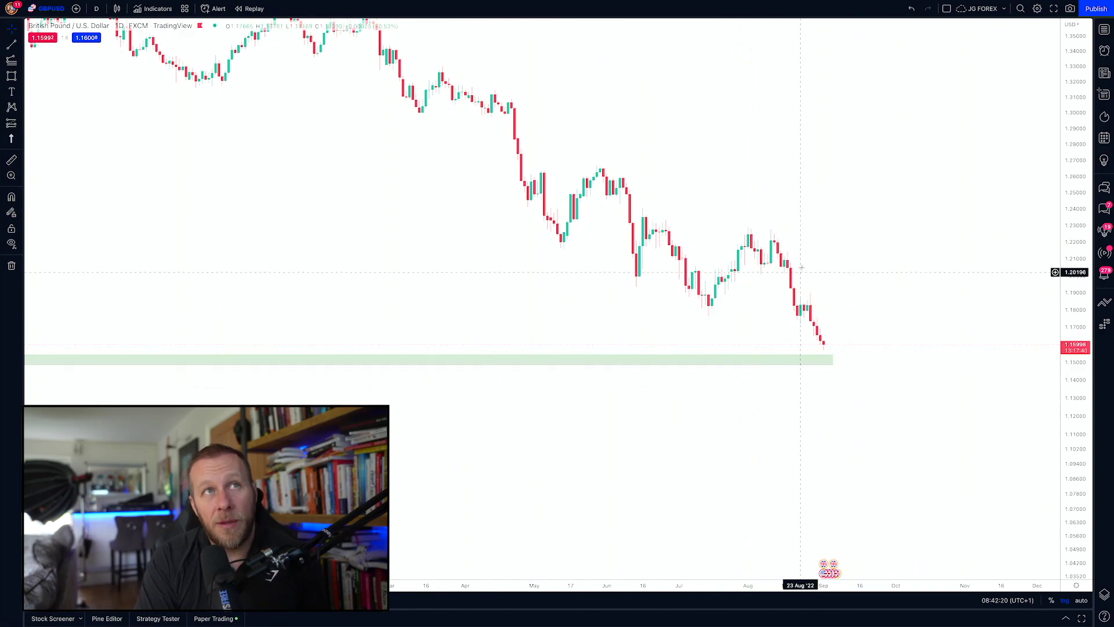
{"action": "left_click_drag", "start_coordinate": [801, 268], "coordinate": [968, 262]}
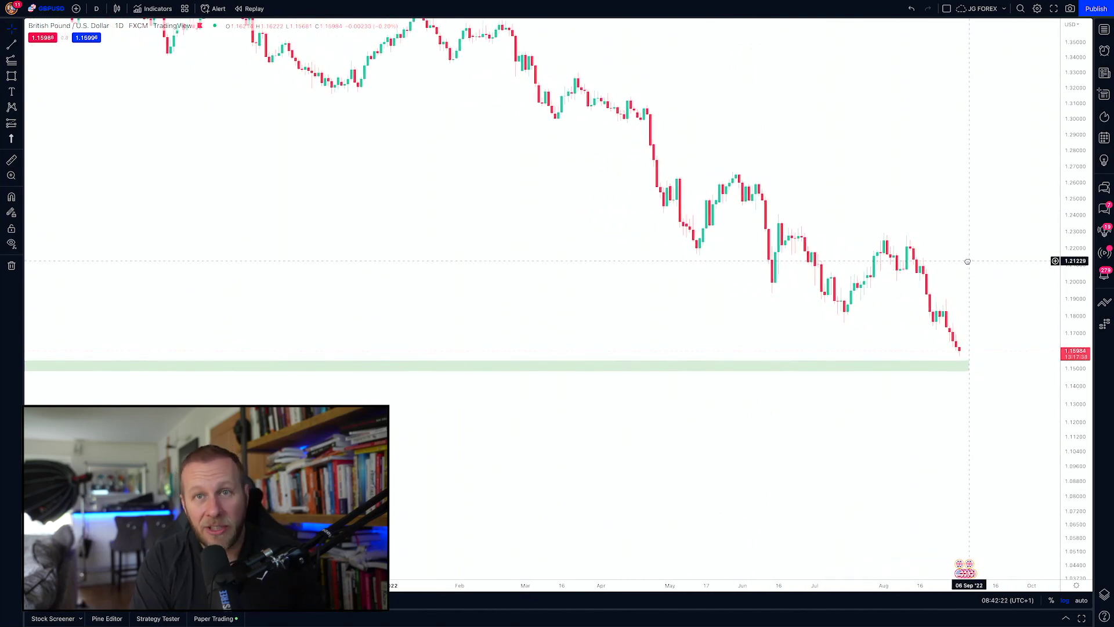
{"action": "scroll", "coordinate": [968, 261], "scroll_direction": "up", "scroll_amount": 1}
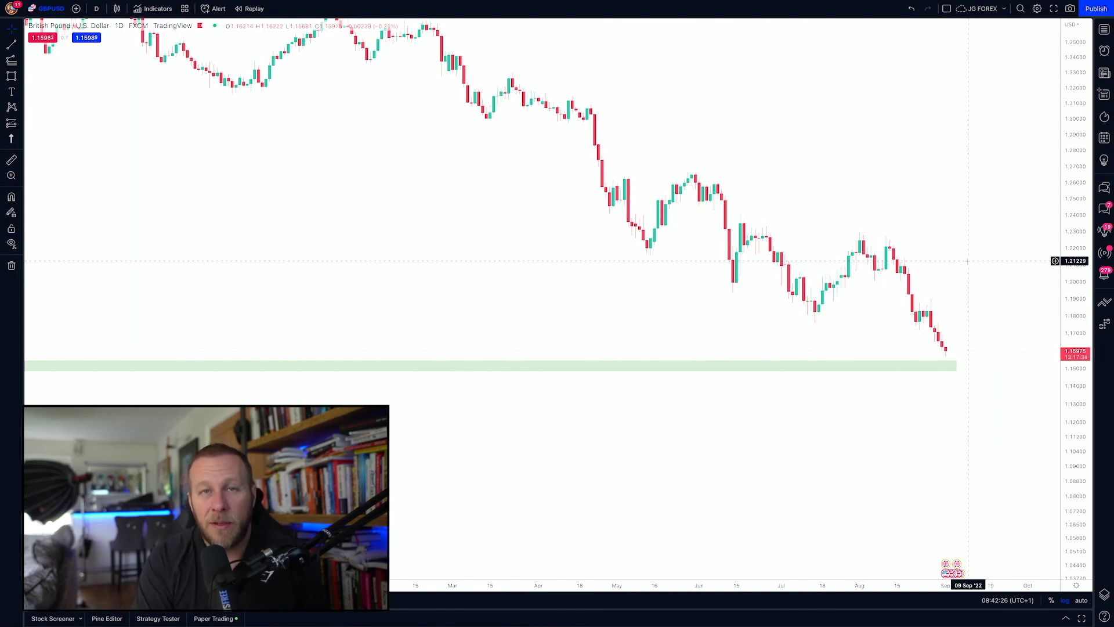
{"action": "right_click", "coordinate": [964, 284]}
{"action": "left_click", "coordinate": [958, 251]}
{"action": "left_click_drag", "start_coordinate": [965, 250], "coordinate": [979, 250]}
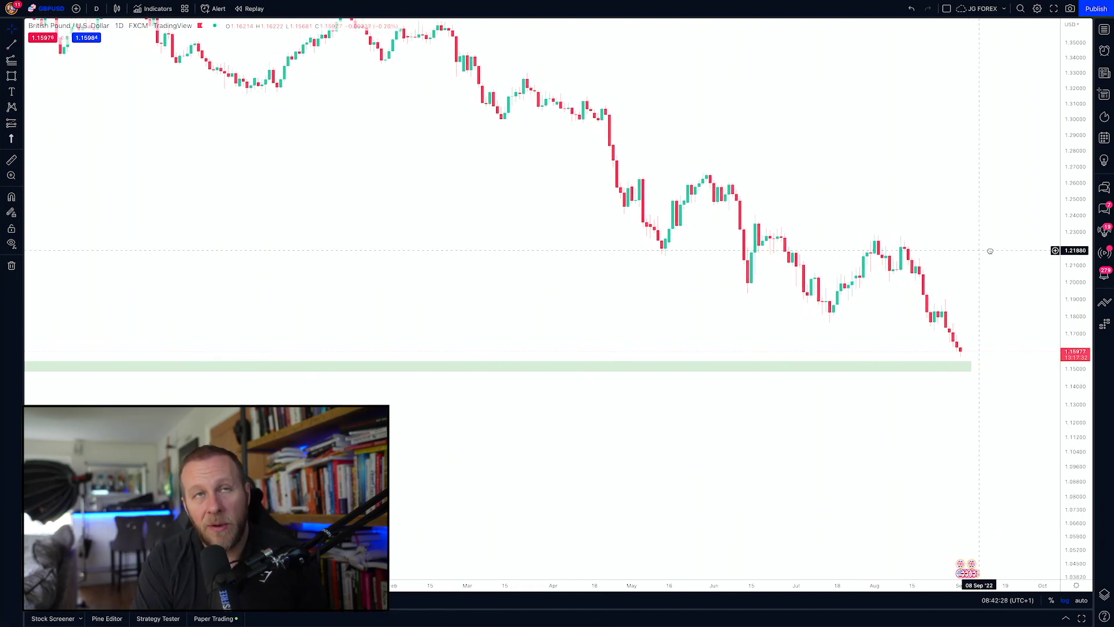
{"action": "scroll", "coordinate": [993, 251], "scroll_direction": "up", "scroll_amount": 2}
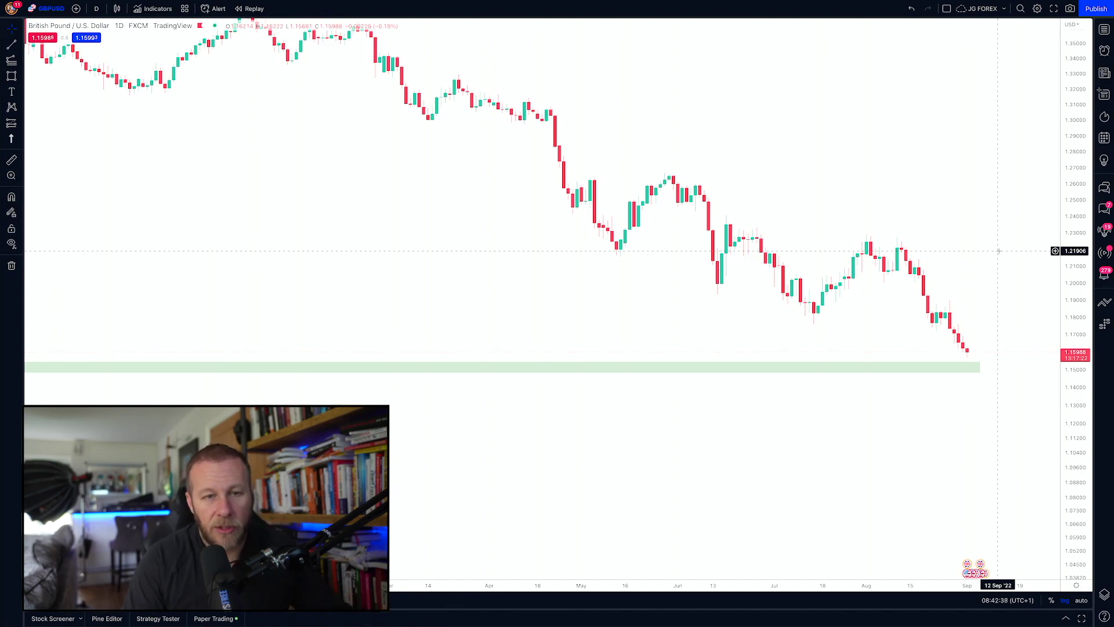
- Switch the GBPUSD chart interval to 4 hours by entering 240
{"action": "type", "text": "240"}
{"action": "key", "text": "Return"}
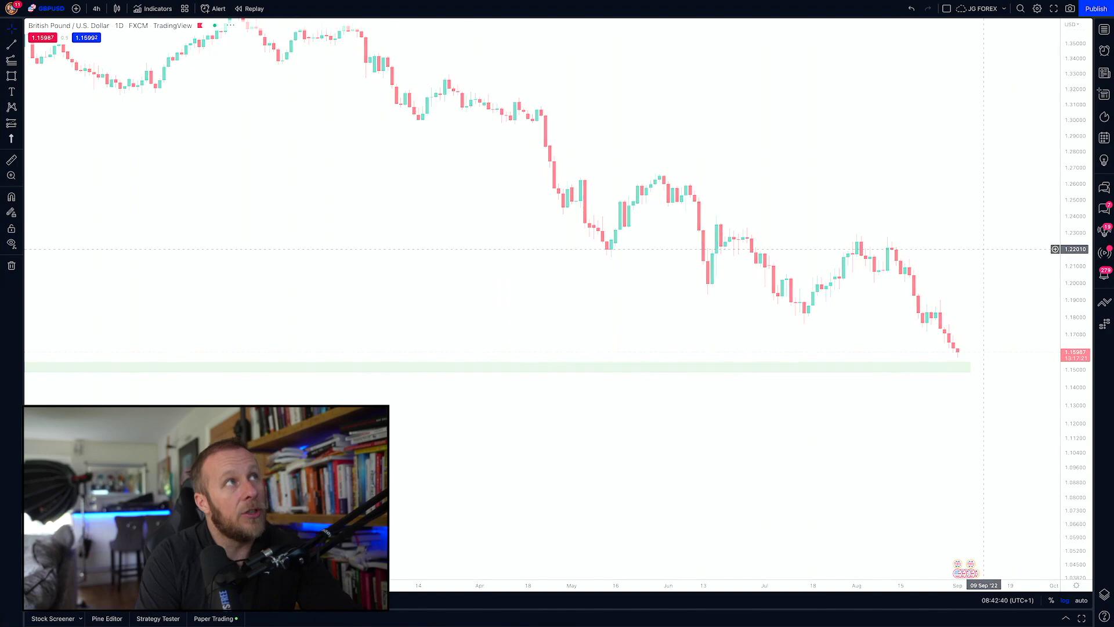
{"action": "scroll", "coordinate": [980, 251], "scroll_direction": "down", "scroll_amount": 6}
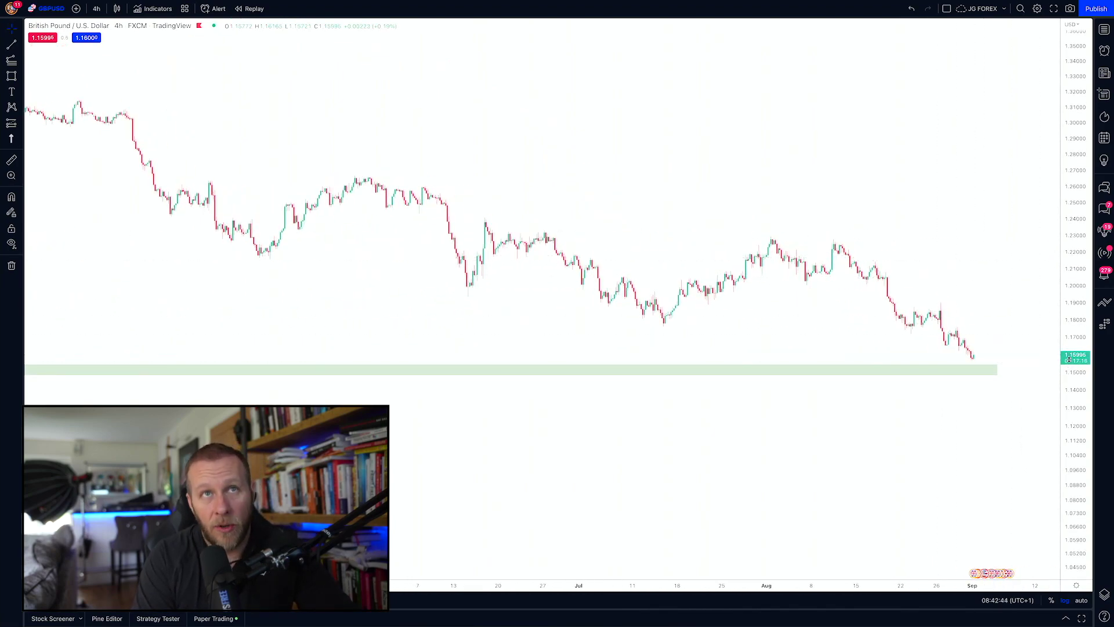
- Stretch the price scale to frame the August–September candles near 1.16, then select the Trend Line tool
{"action": "left_click_drag", "start_coordinate": [1071, 255], "coordinate": [1071, 199]}
{"action": "scroll", "coordinate": [939, 357], "scroll_direction": "up", "scroll_amount": 3}
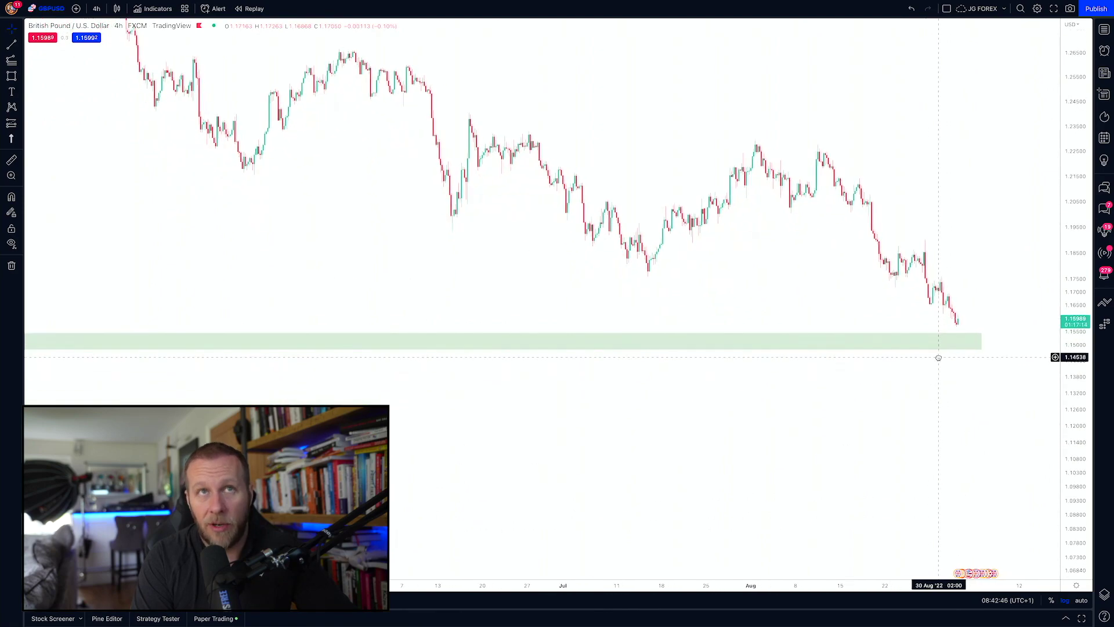
{"action": "scroll", "coordinate": [1002, 389], "scroll_direction": "up", "scroll_amount": 2}
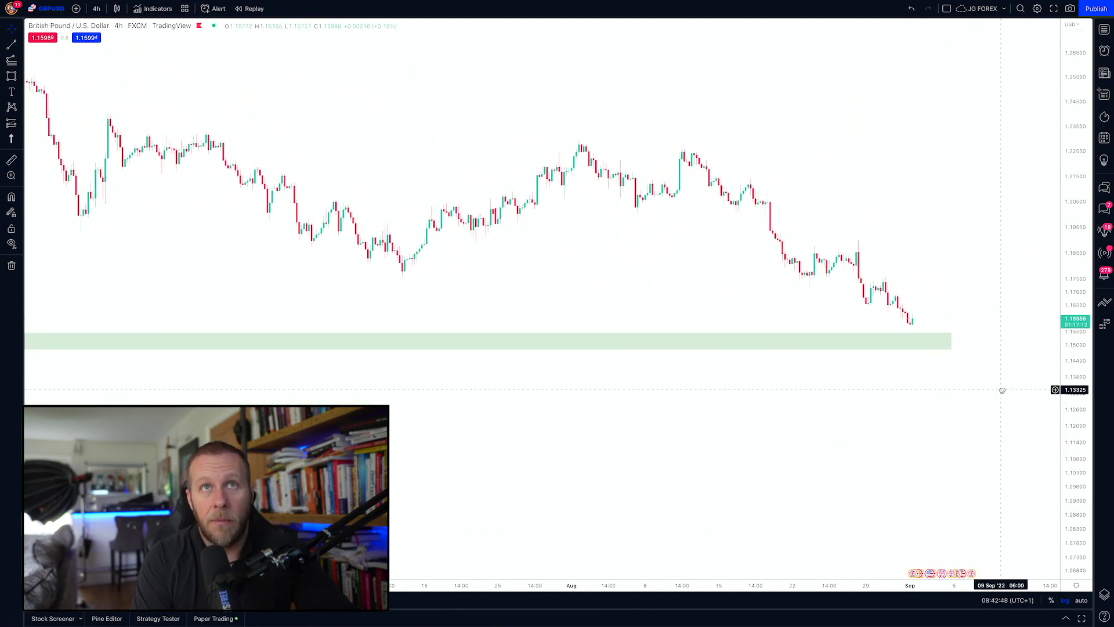
{"action": "left_click_drag", "start_coordinate": [1085, 314], "coordinate": [1085, 255]}
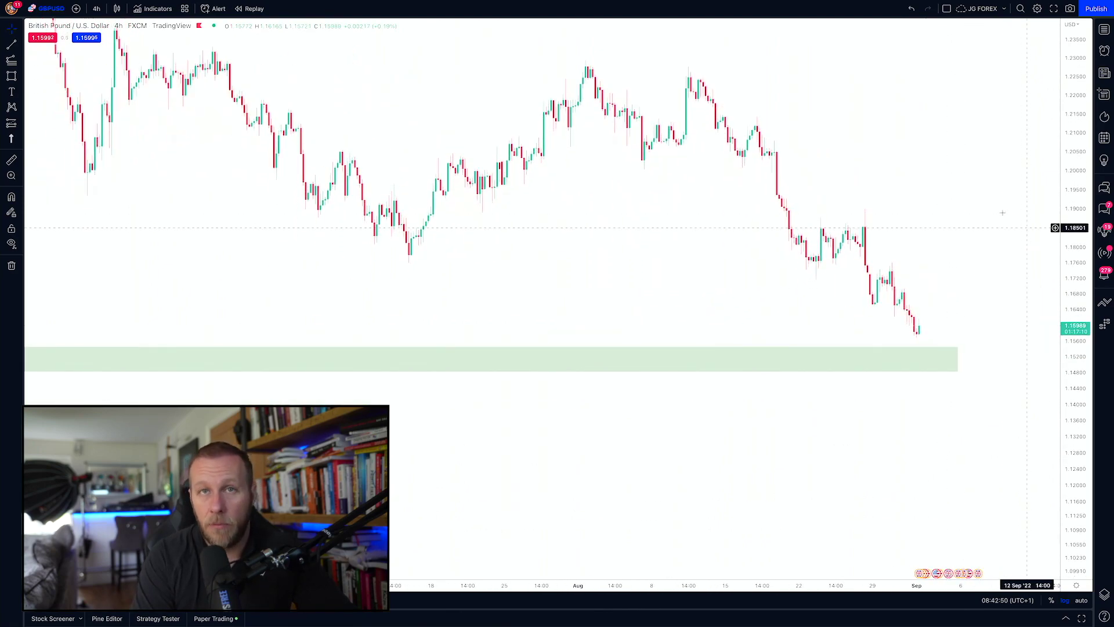
{"action": "left_click_drag", "start_coordinate": [1005, 225], "coordinate": [987, 264]}
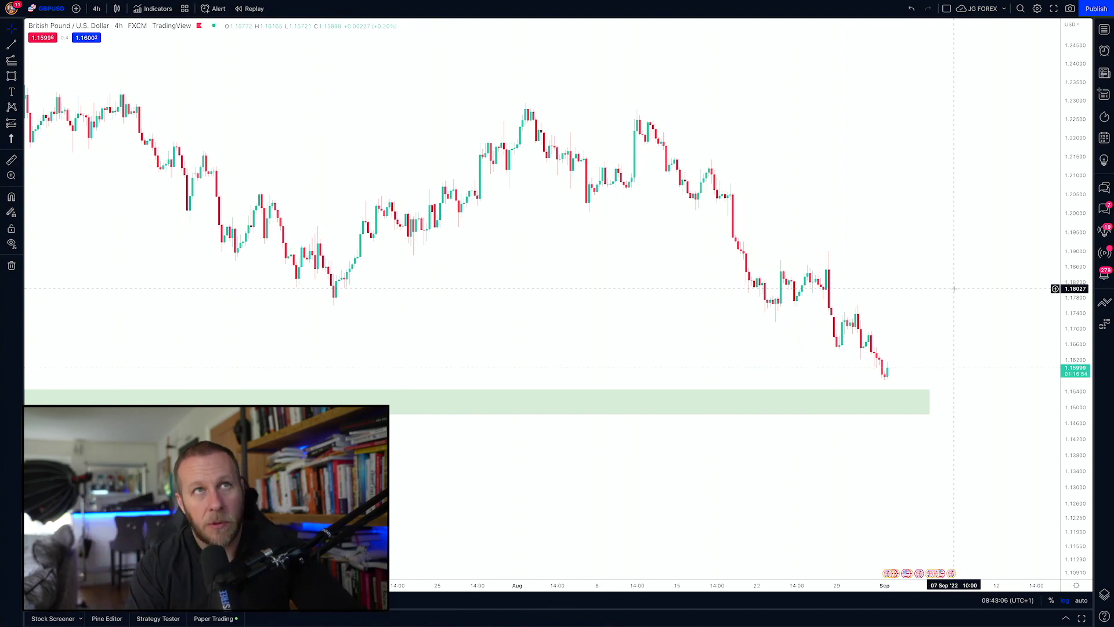
{"action": "scroll", "coordinate": [928, 267], "scroll_direction": "down", "scroll_amount": 2}
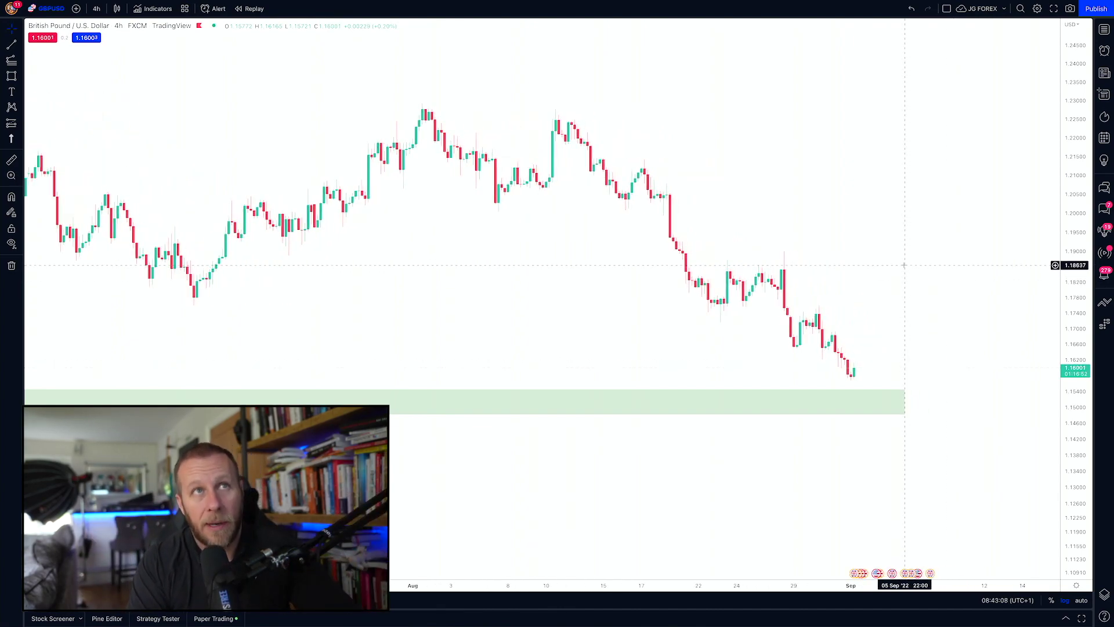
{"action": "scroll", "coordinate": [948, 261], "scroll_direction": "up", "scroll_amount": 1}
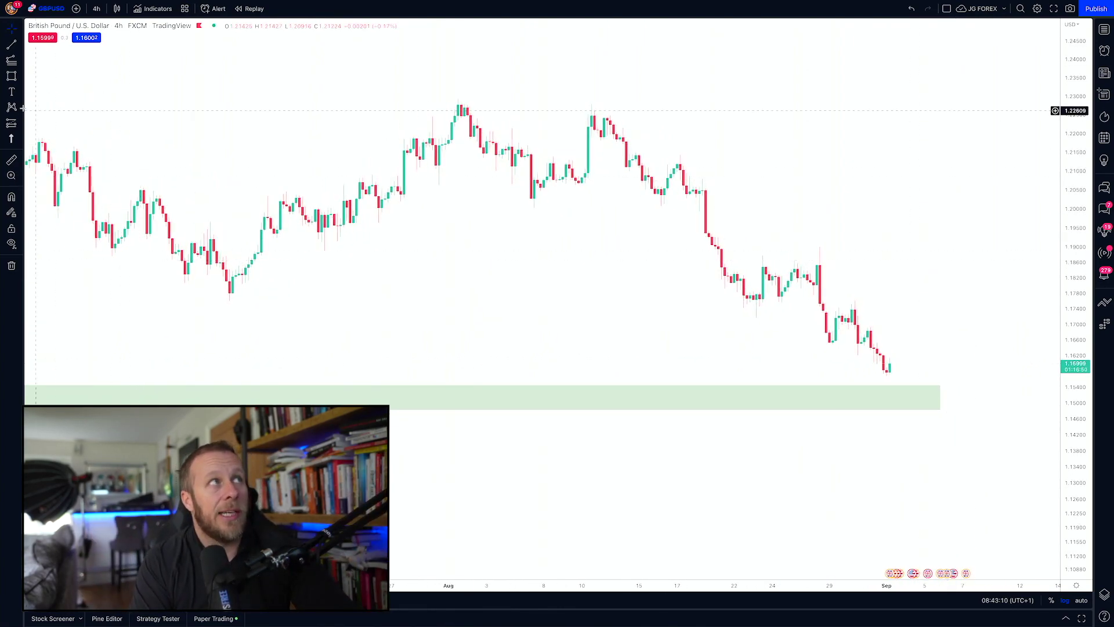
{"action": "left_click", "coordinate": [11, 45]}
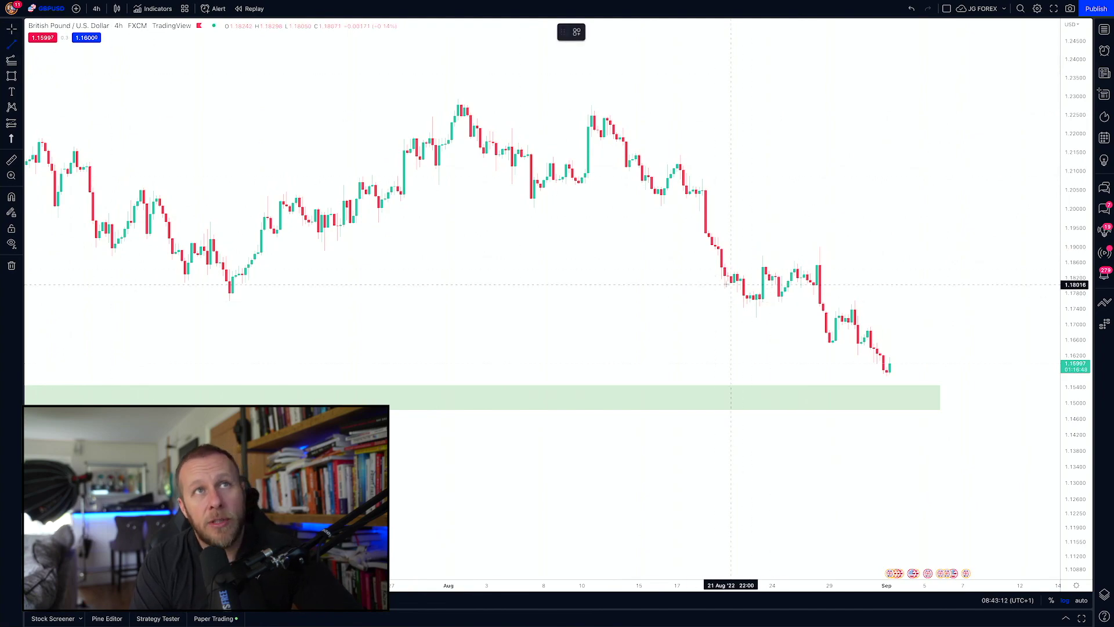
- Draw a falling trend line from the late-August high and clone it onto the next lower high
{"action": "left_click", "coordinate": [820, 247]}
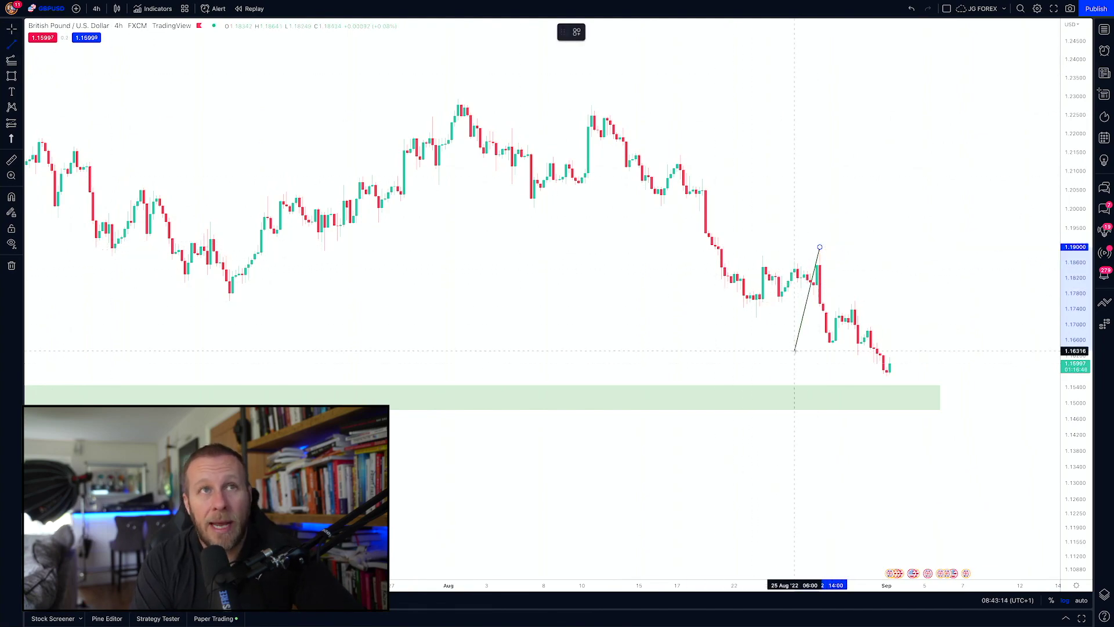
{"action": "left_click", "coordinate": [832, 343]}
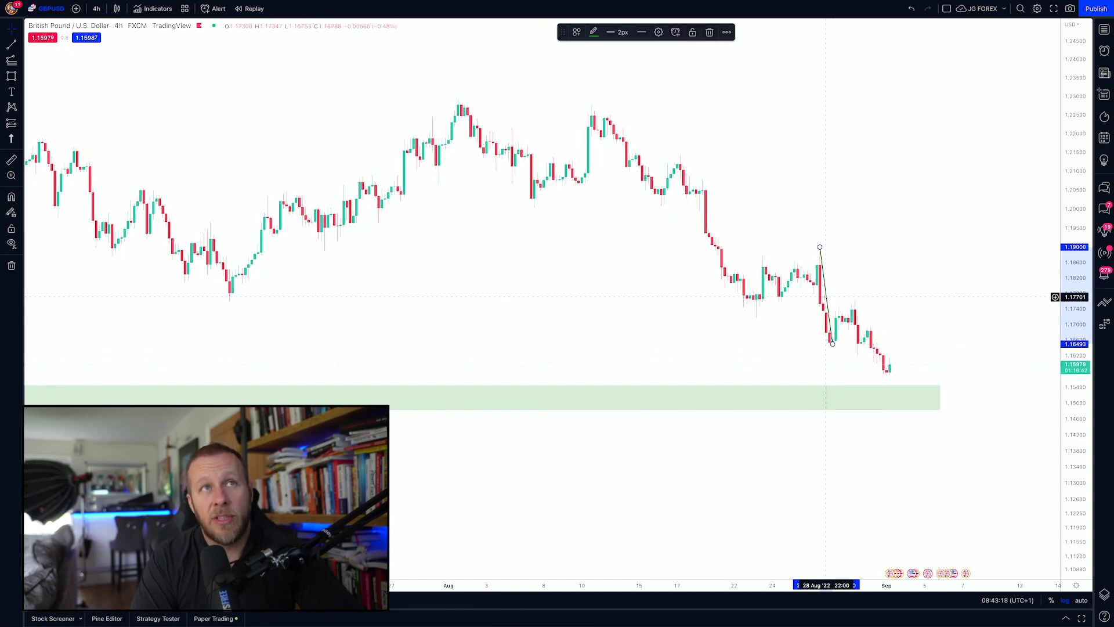
{"action": "right_click", "coordinate": [826, 296]}
{"action": "left_click", "coordinate": [825, 293]}
{"action": "right_click", "coordinate": [825, 293]}
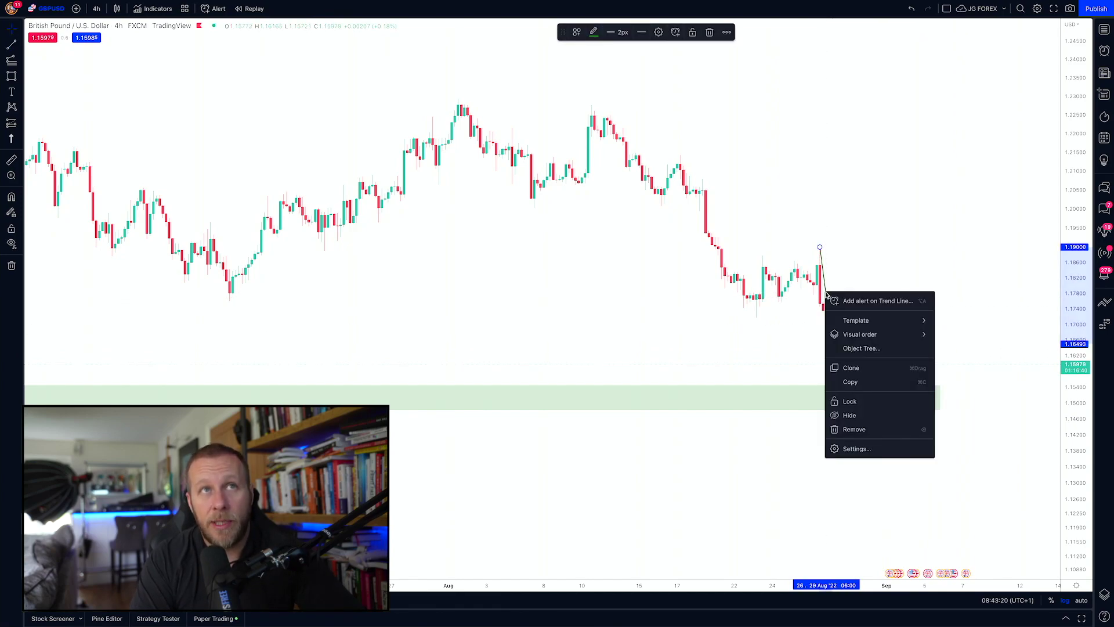
{"action": "left_click", "coordinate": [851, 368]}
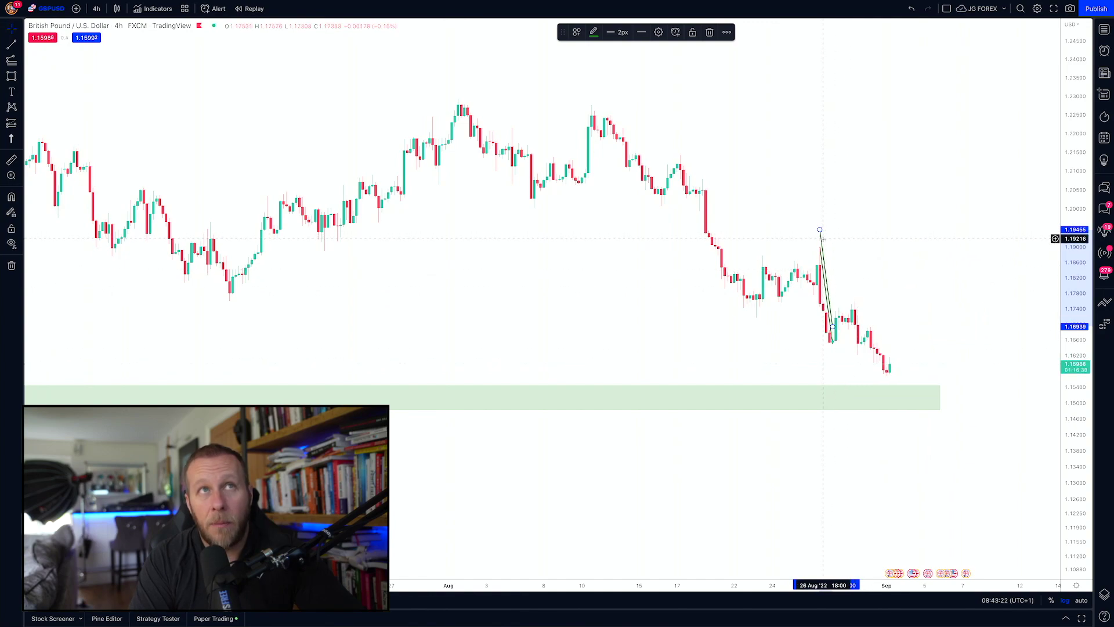
{"action": "mouse_move", "coordinate": [823, 238]}
{"action": "left_mouse_down"}
{"action": "mouse_move", "coordinate": [885, 251]}
{"action": "mouse_move", "coordinate": [873, 308]}
{"action": "mouse_move", "coordinate": [855, 311]}
{"action": "left_mouse_up"}
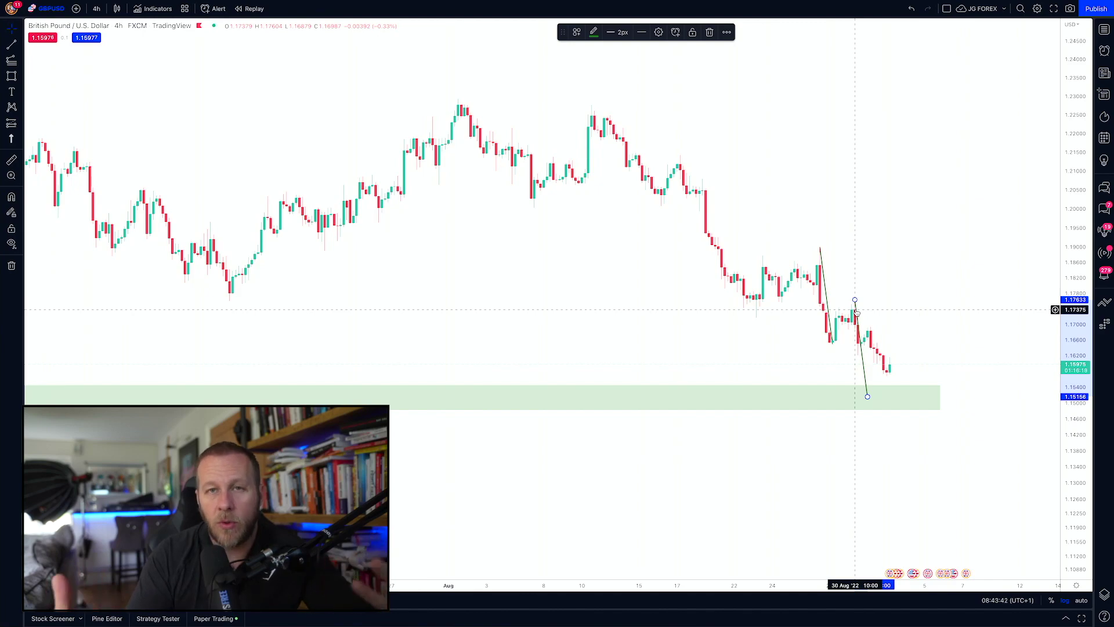
{"action": "left_click_drag", "start_coordinate": [889, 303], "coordinate": [905, 304]}
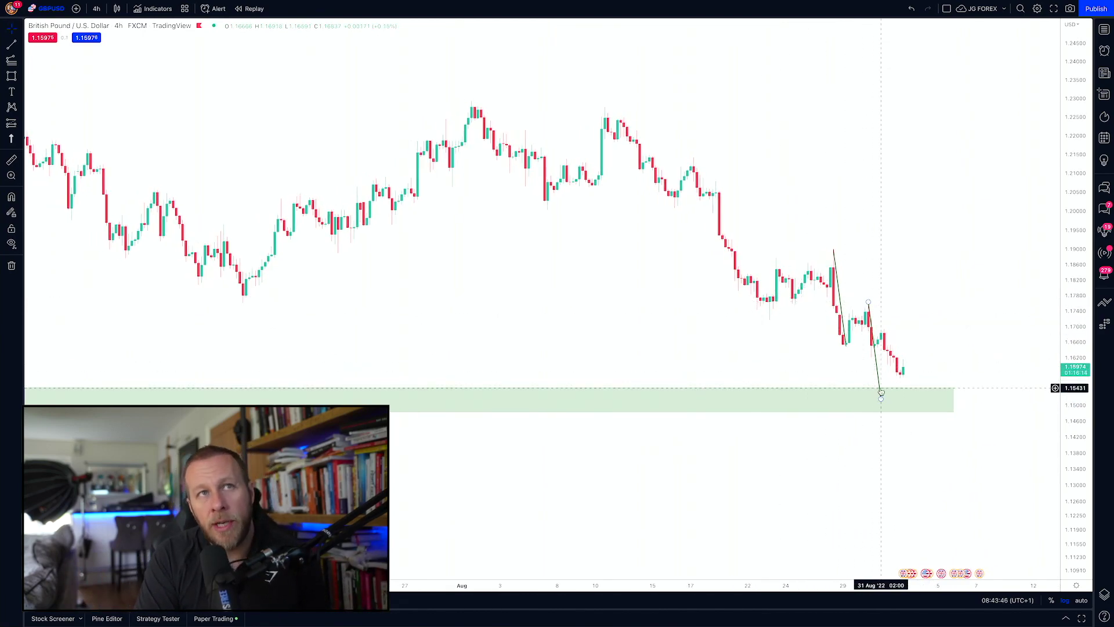
- Draw a trial Fibonacci extension from the late-August swing high
{"action": "left_click", "coordinate": [12, 60]}
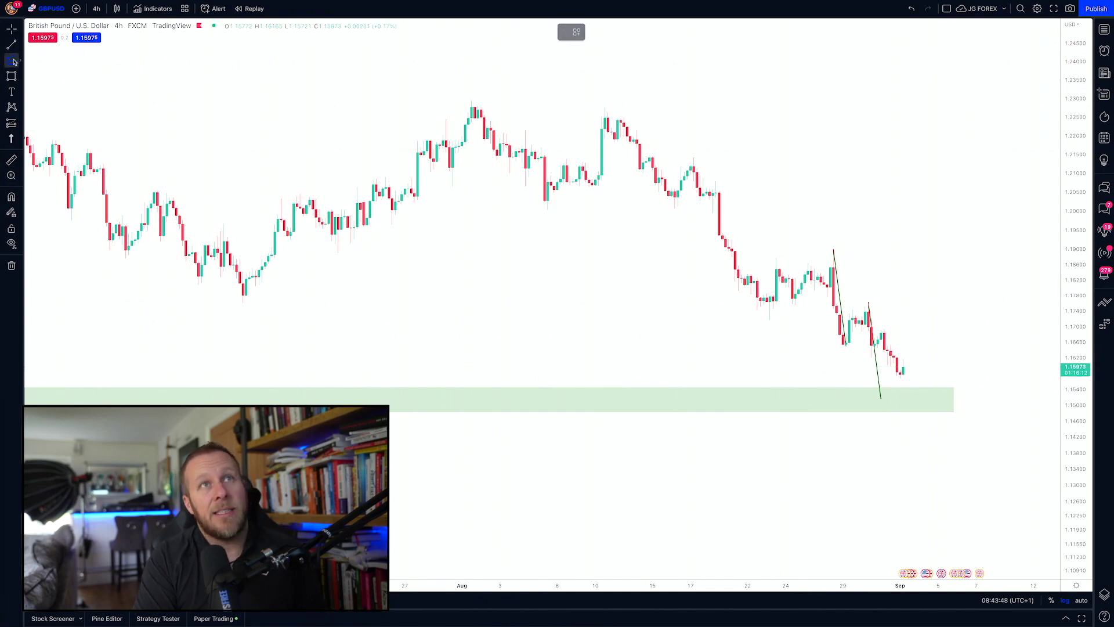
{"action": "left_click", "coordinate": [821, 249]}
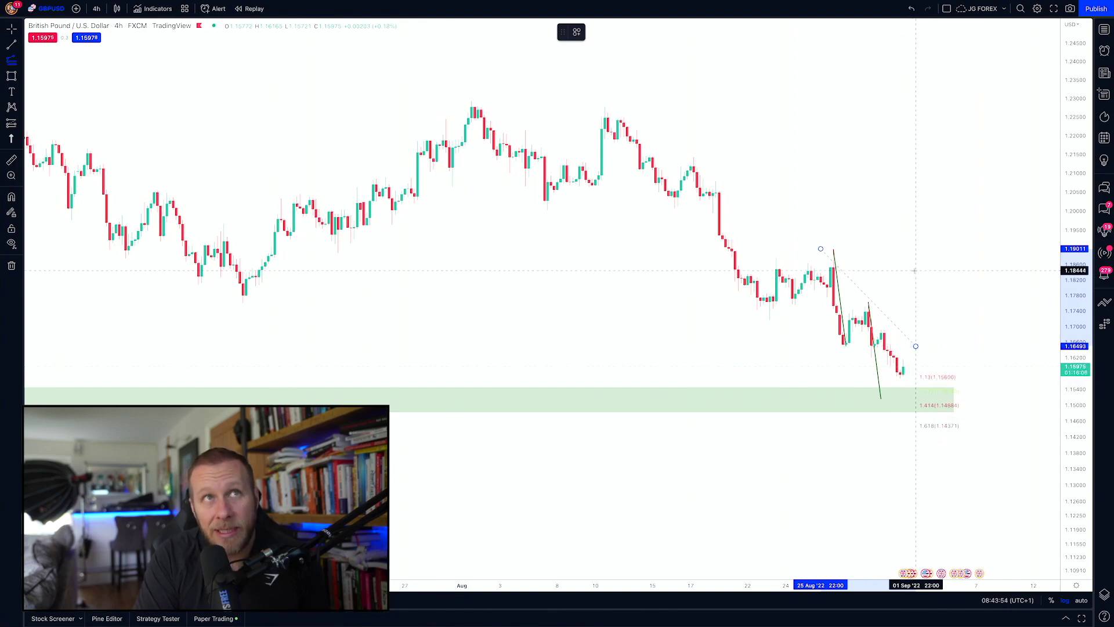
{"action": "left_click", "coordinate": [906, 250]}
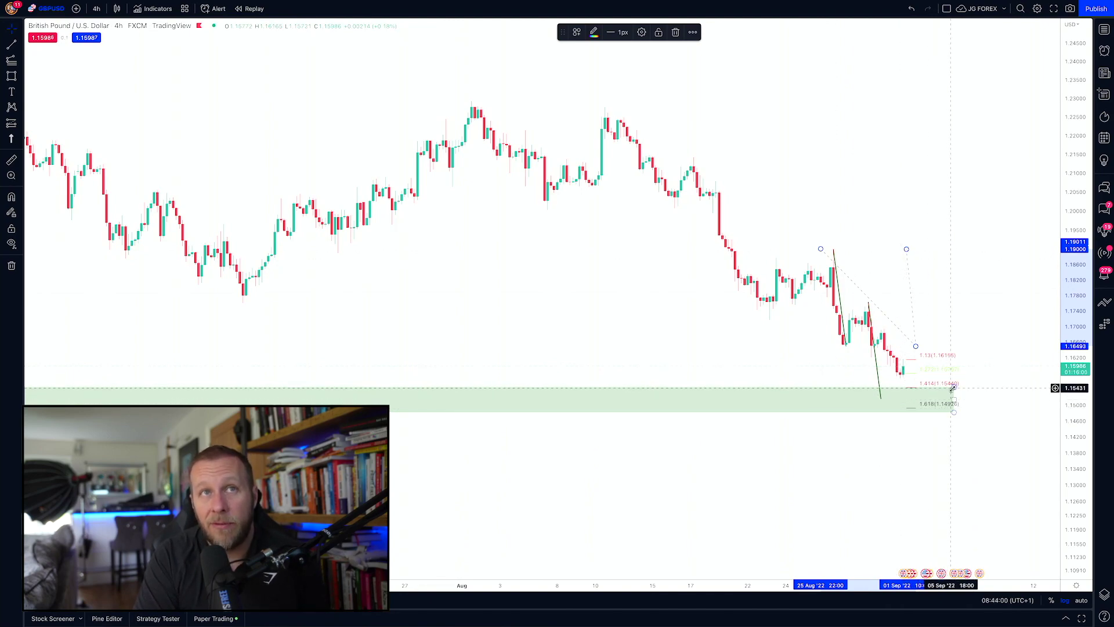
- Extend the green zone further right with a lower top, and delete the Fibonacci extension
{"action": "left_click_drag", "start_coordinate": [953, 388], "coordinate": [973, 409]}
{"action": "left_click", "coordinate": [912, 295]}
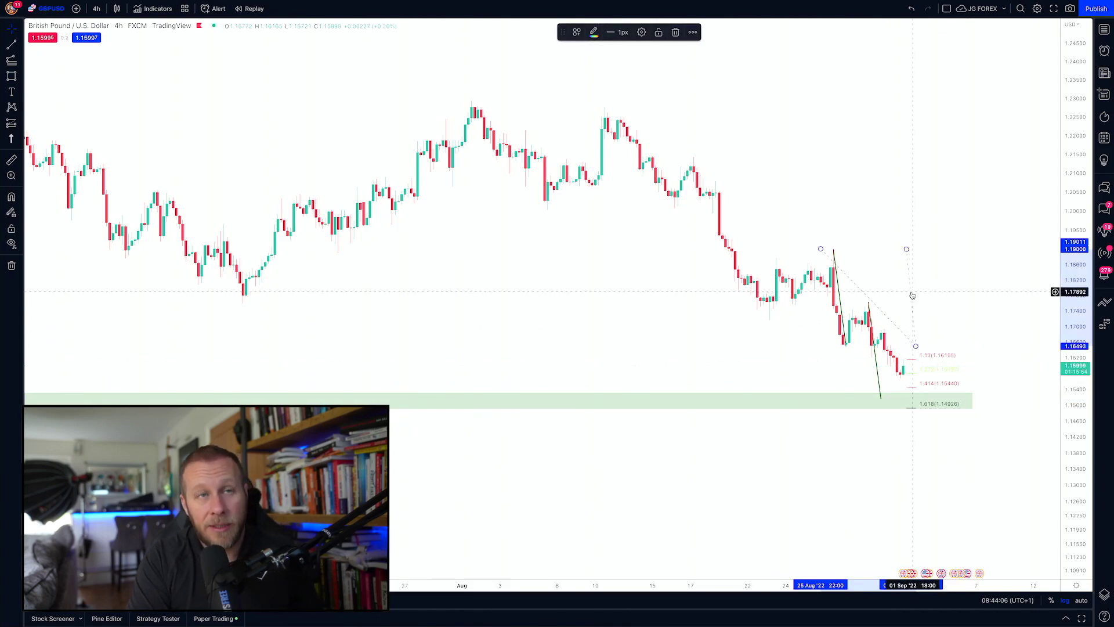
{"action": "key", "text": "Delete"}
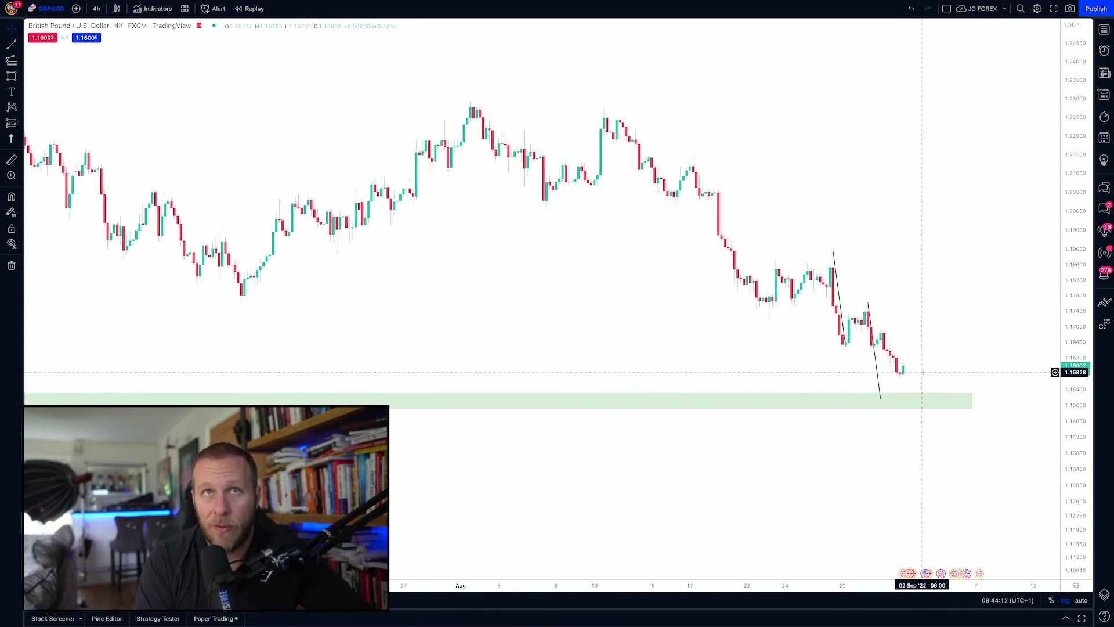
{"action": "scroll", "coordinate": [918, 387], "scroll_direction": "up", "scroll_amount": 2}
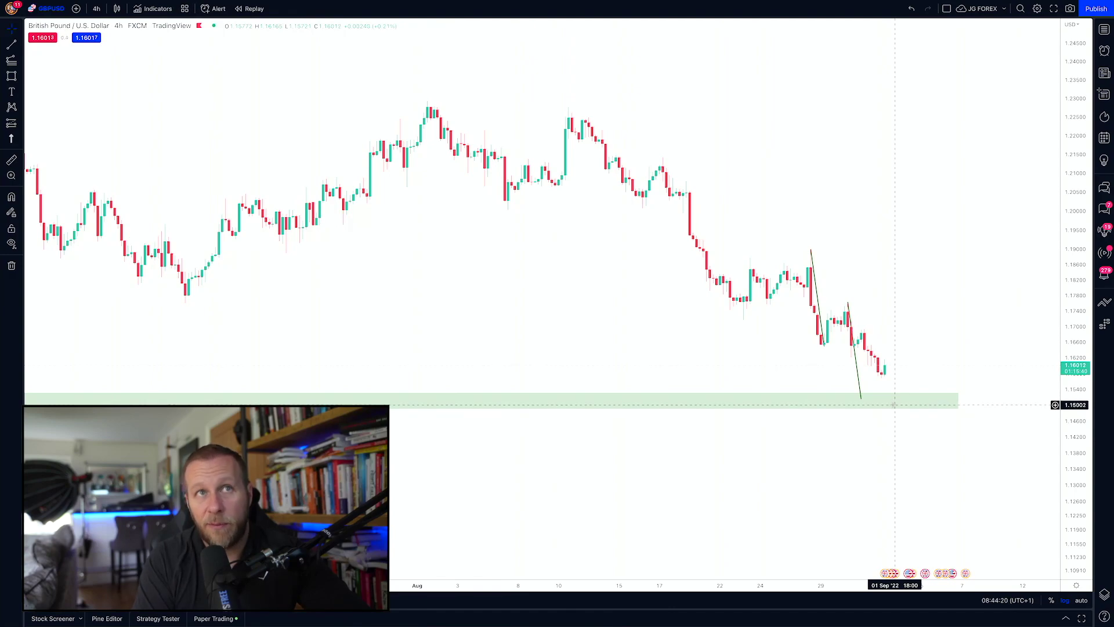
- Raise the green zone's bottom edge to about 1.15013, then deselect it
{"action": "left_click", "coordinate": [958, 408]}
{"action": "left_click_drag", "start_coordinate": [958, 408], "coordinate": [962, 405]}
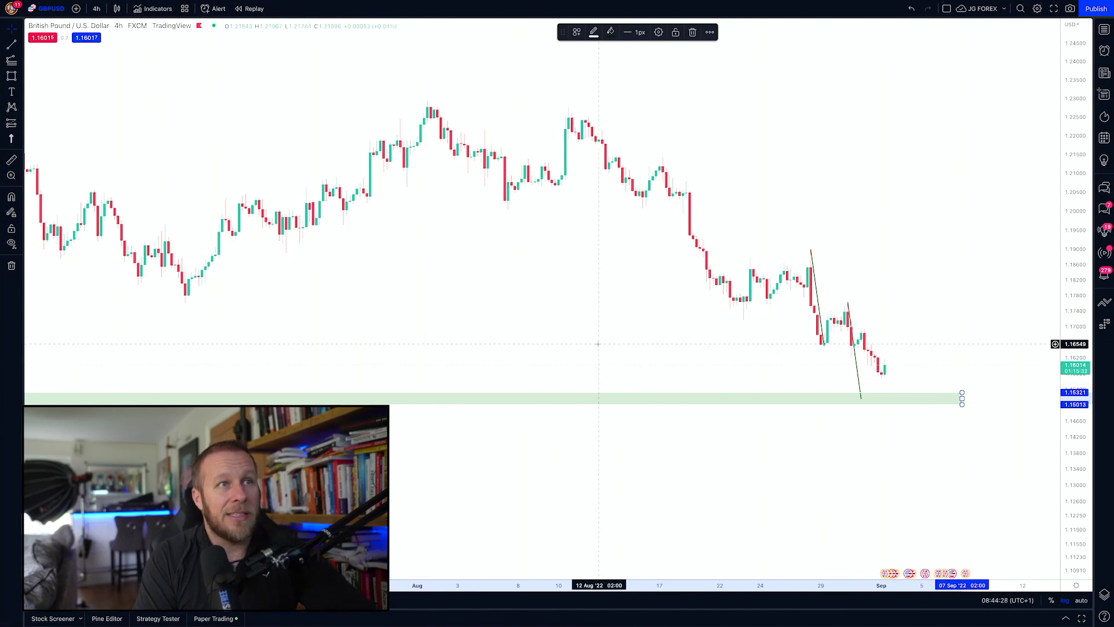
{"action": "left_click", "coordinate": [585, 326]}
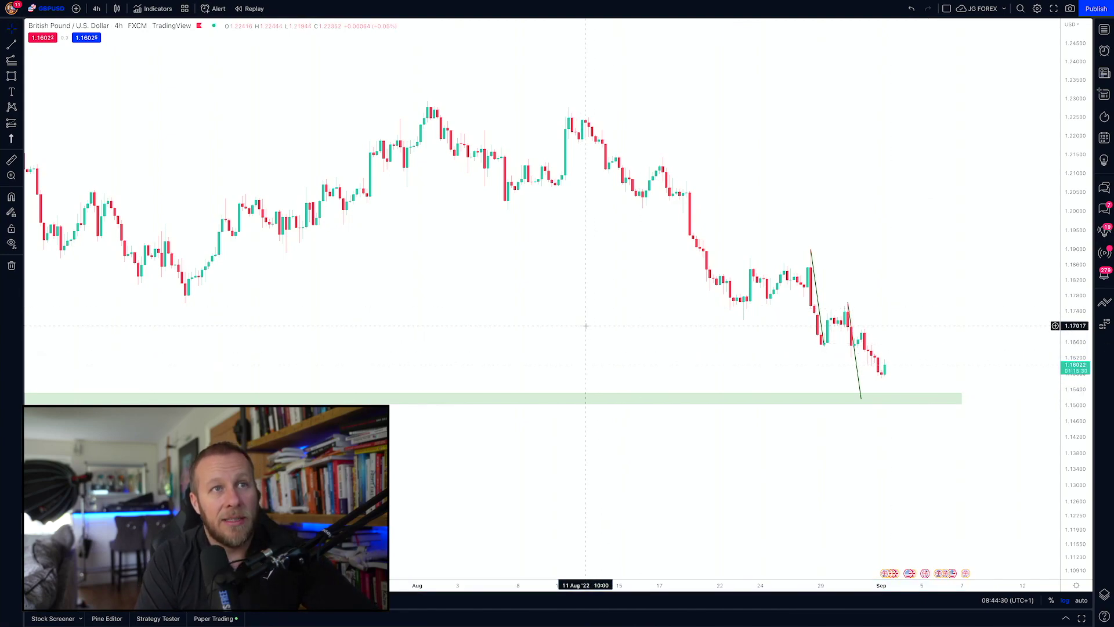
- Search 'macd' and add the Moving Average Convergence Divergence indicator pane
{"action": "left_click", "coordinate": [144, 9]}
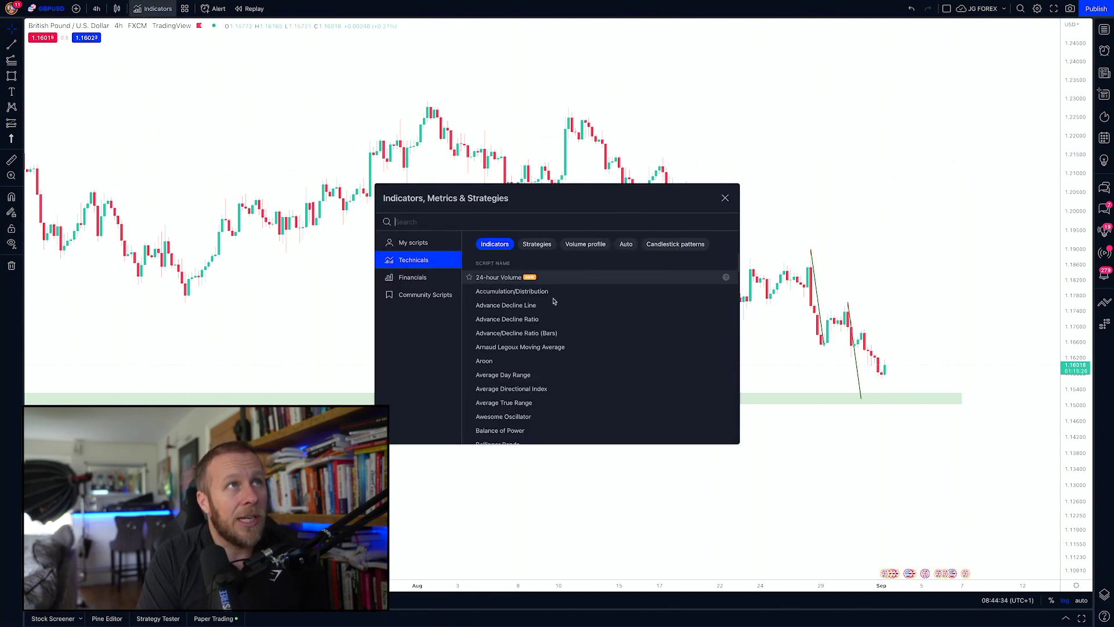
{"action": "type", "text": "ma"}
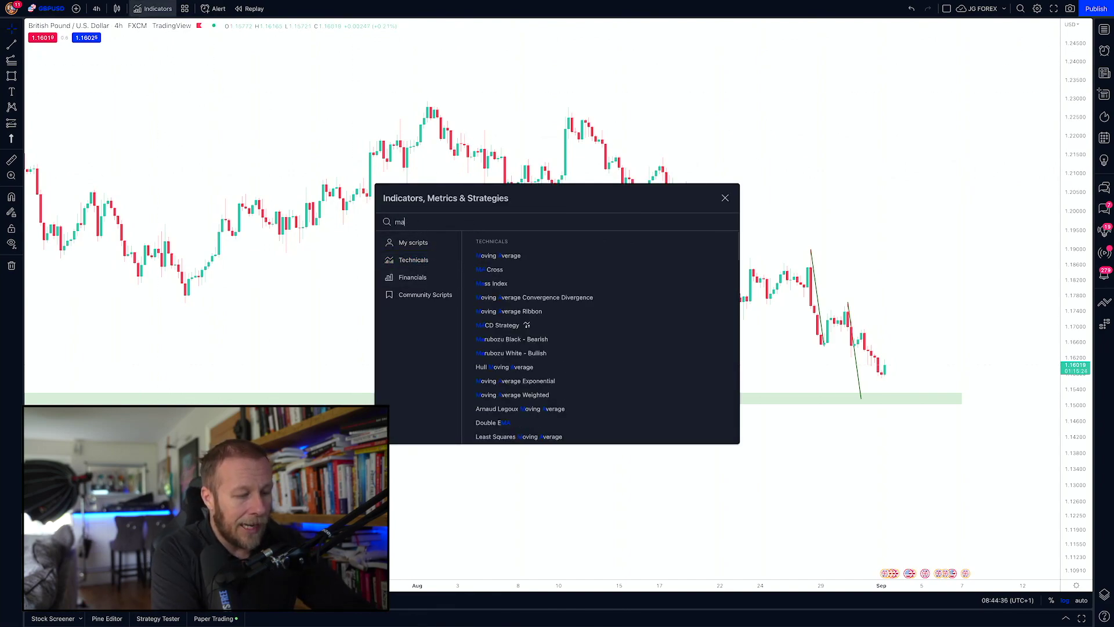
{"action": "type", "text": "cd"}
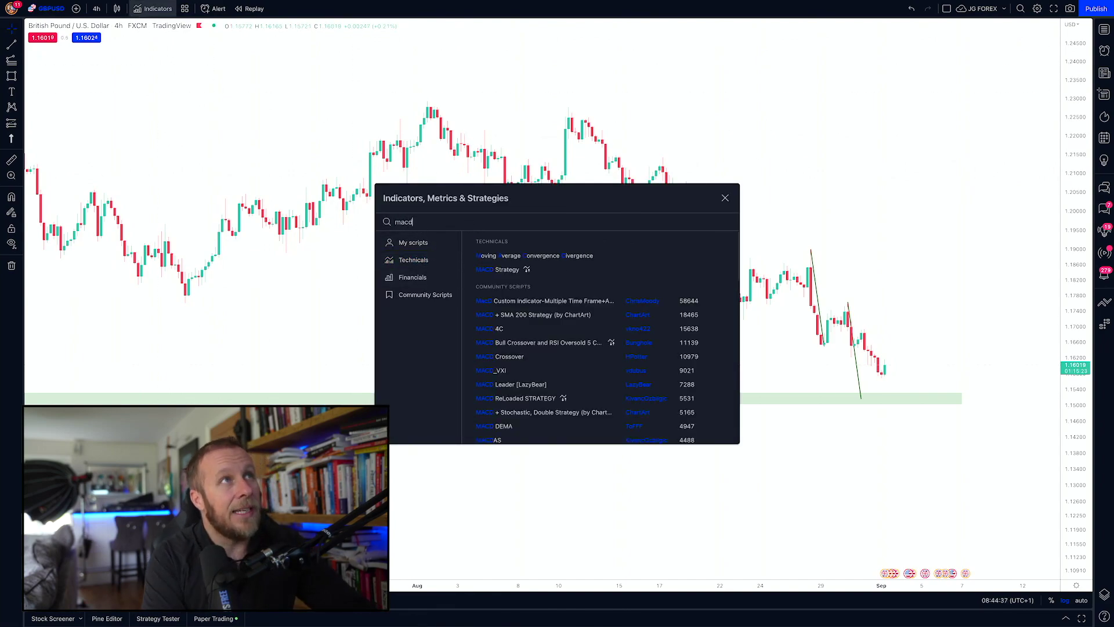
{"action": "left_click", "coordinate": [529, 259]}
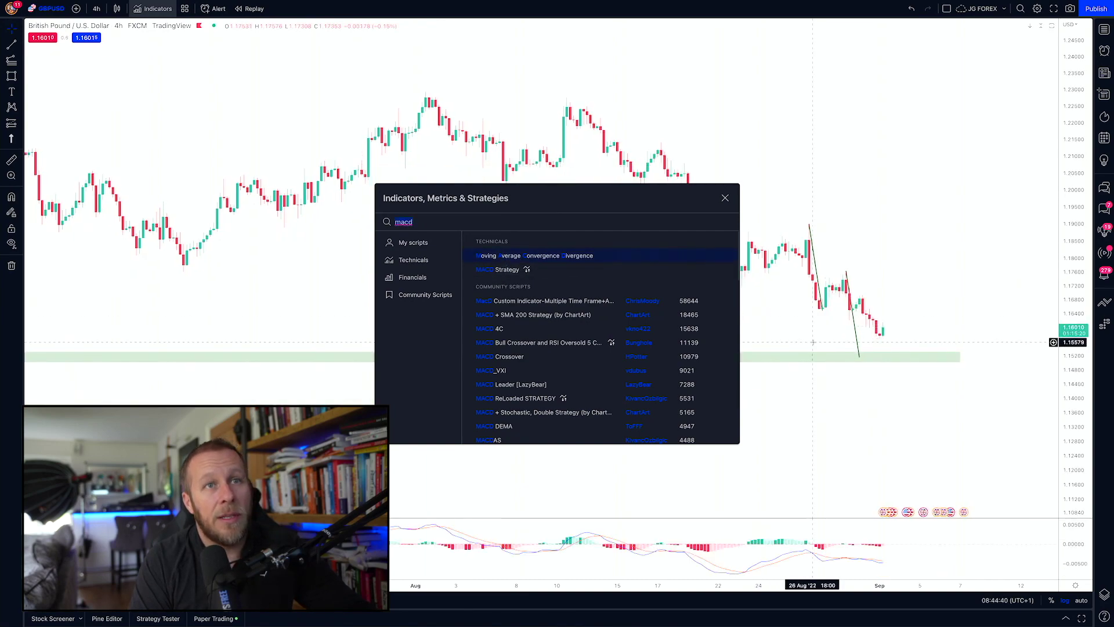
{"action": "key", "text": "Escape"}
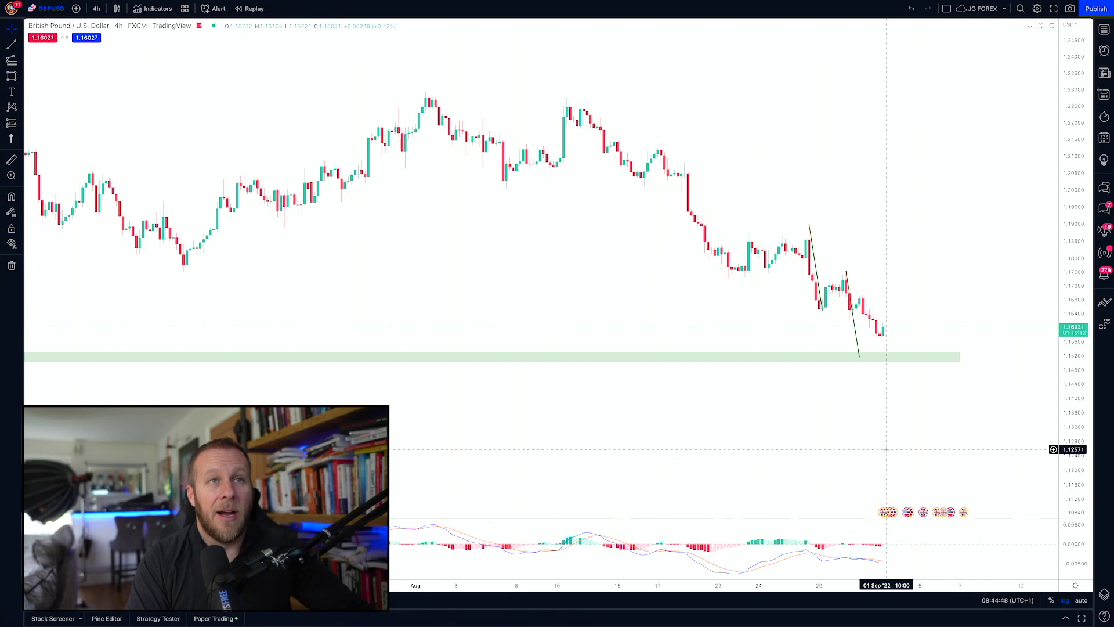
{"action": "mouse_move", "coordinate": [220, 14]}
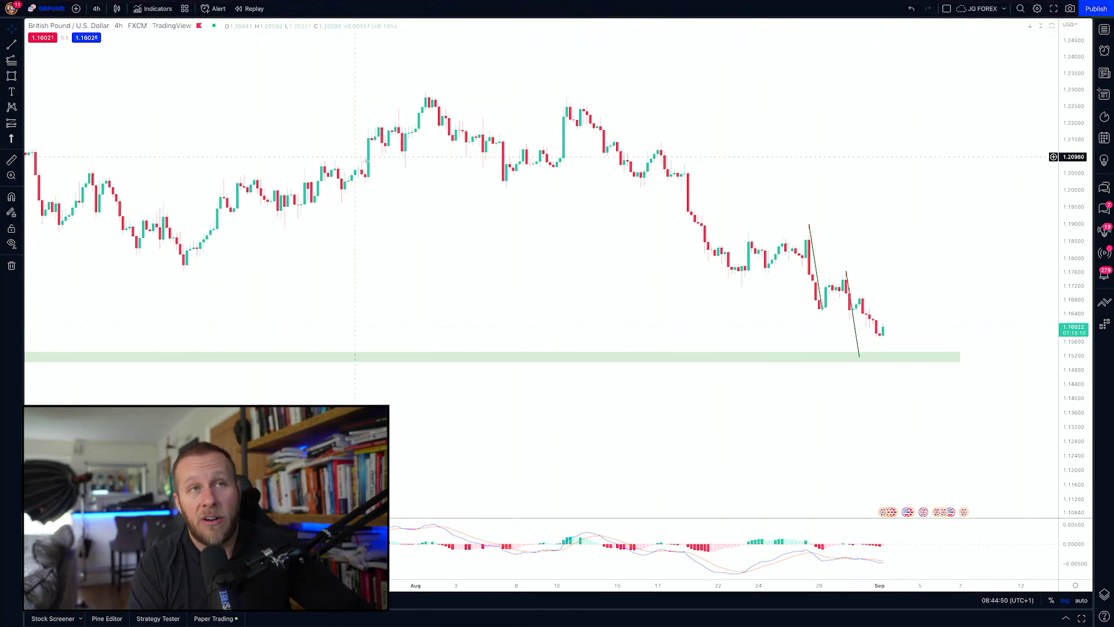
- Search 'rsi' to add Relative Strength Index, and review its default 14-period settings
{"action": "left_click", "coordinate": [152, 8]}
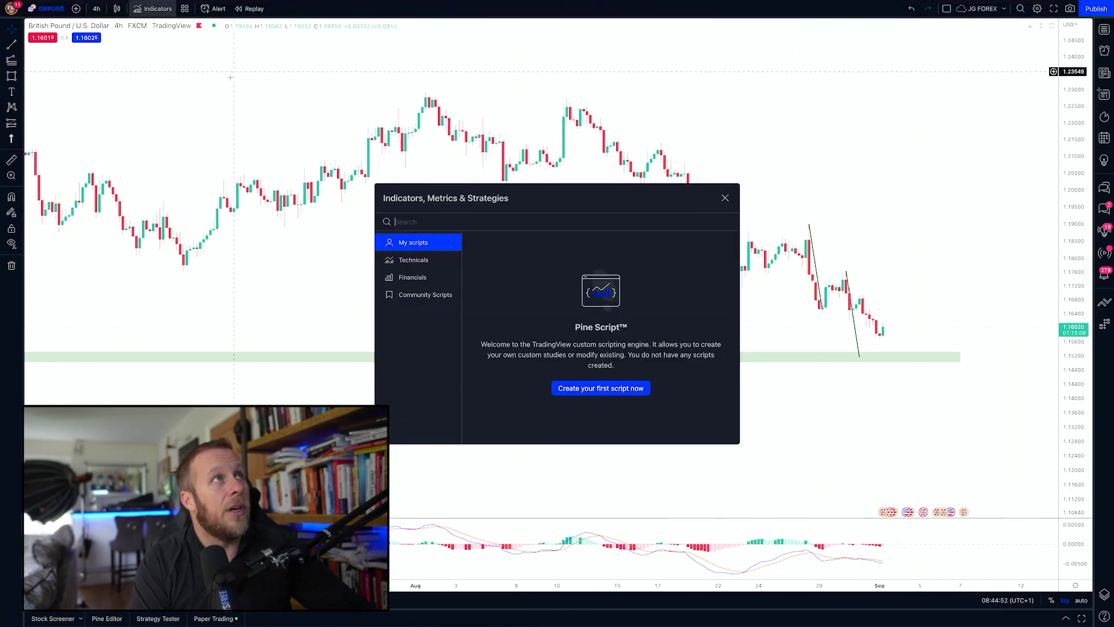
{"action": "type", "text": "rsi"}
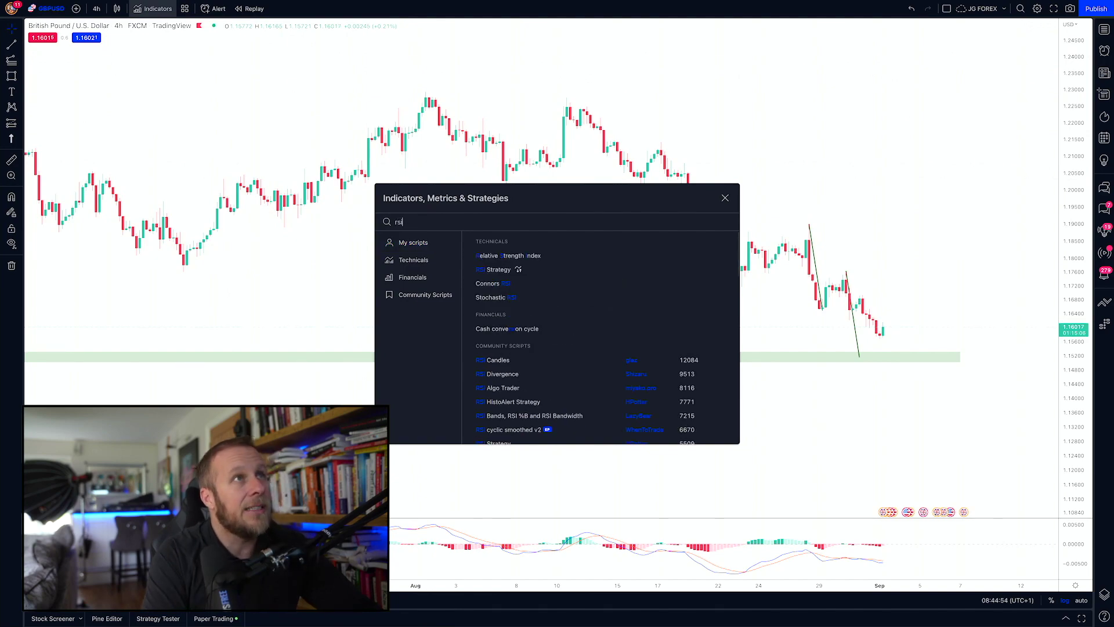
{"action": "left_click", "coordinate": [508, 255]}
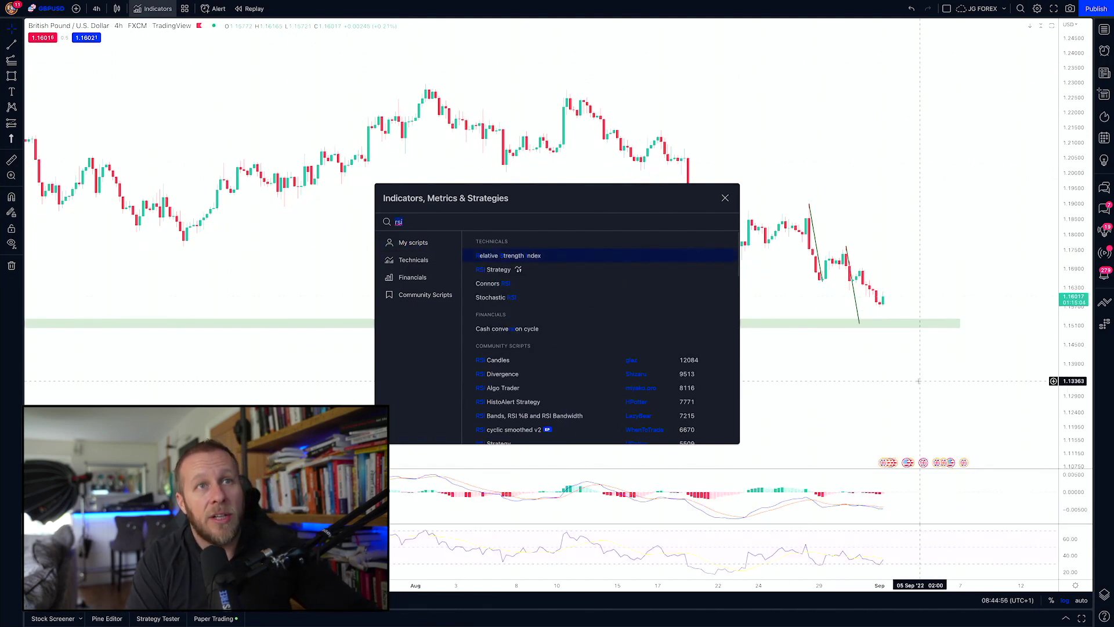
{"action": "key", "text": "Escape"}
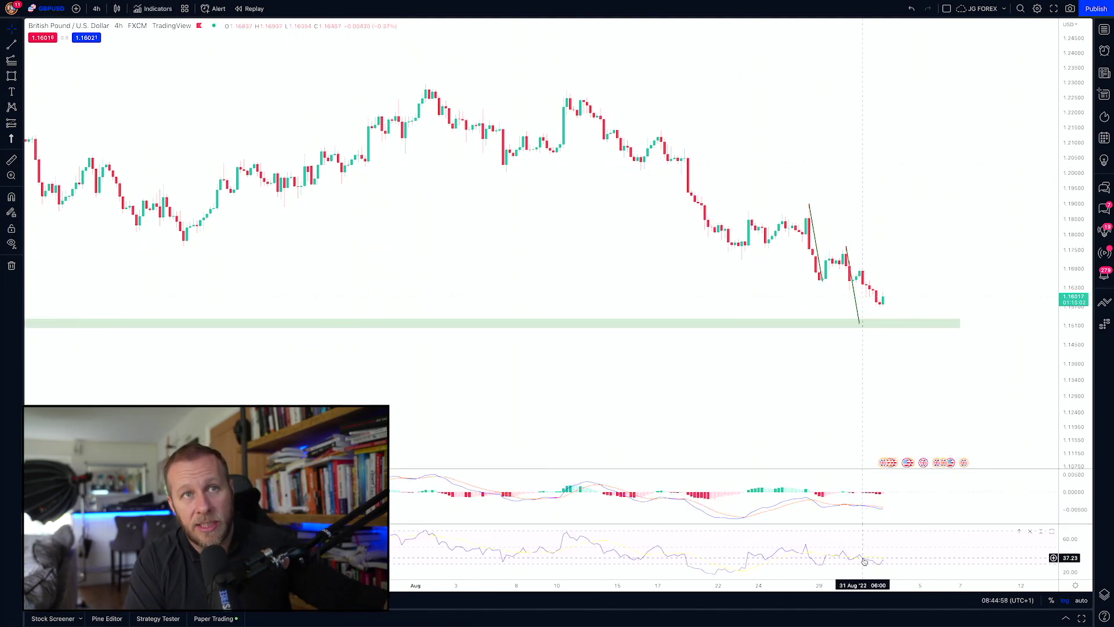
{"action": "double_click", "coordinate": [864, 561]}
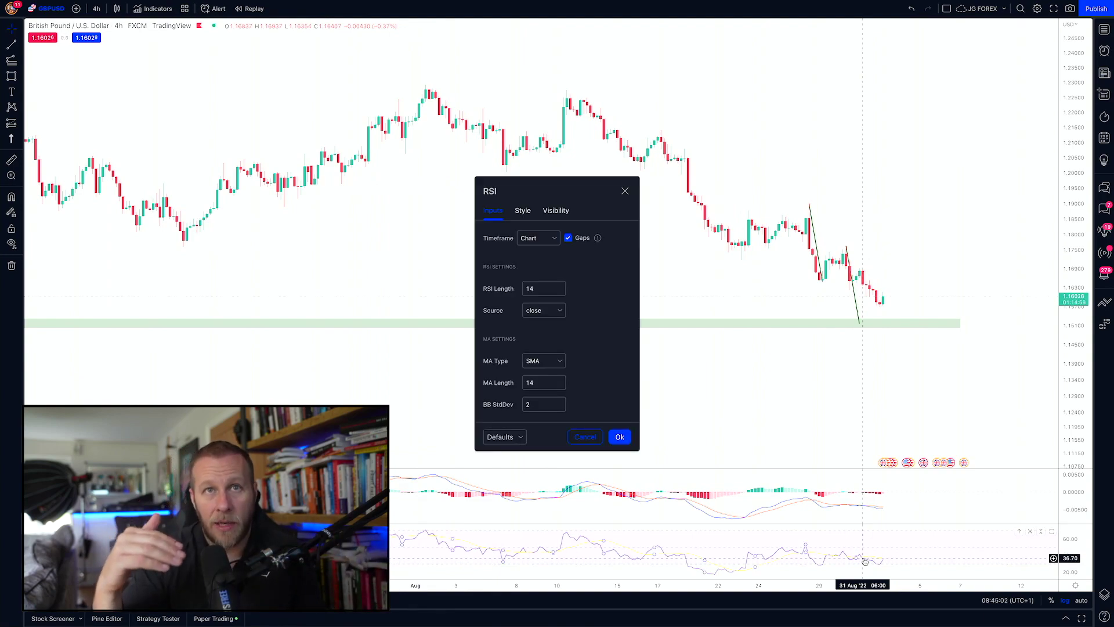
{"action": "left_click", "coordinate": [580, 438]}
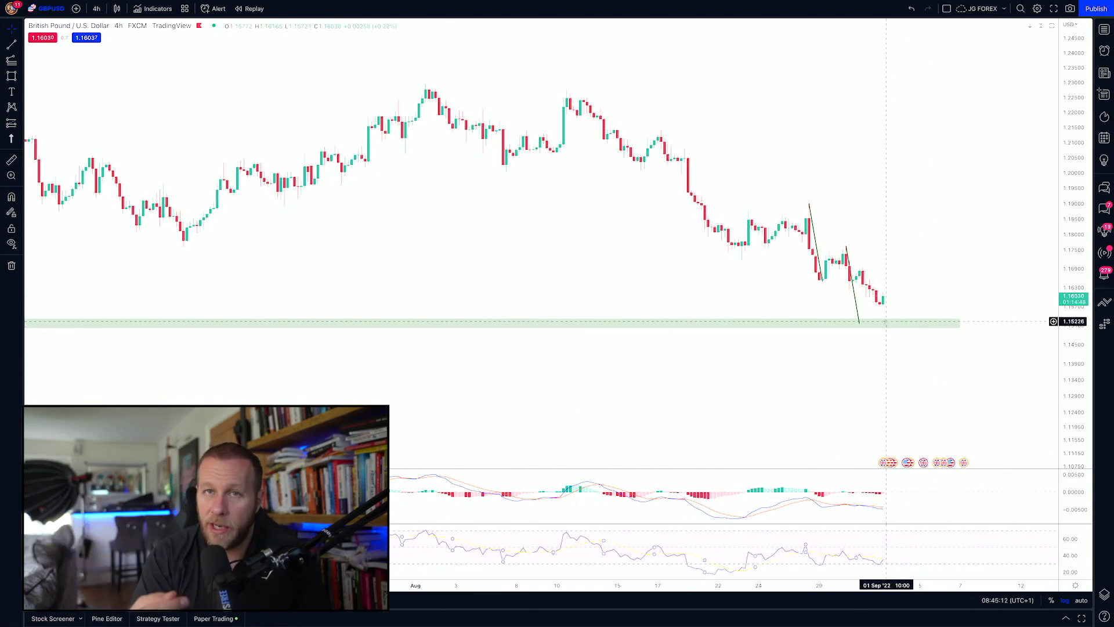
{"action": "scroll", "coordinate": [883, 299], "scroll_direction": "down", "scroll_amount": 2}
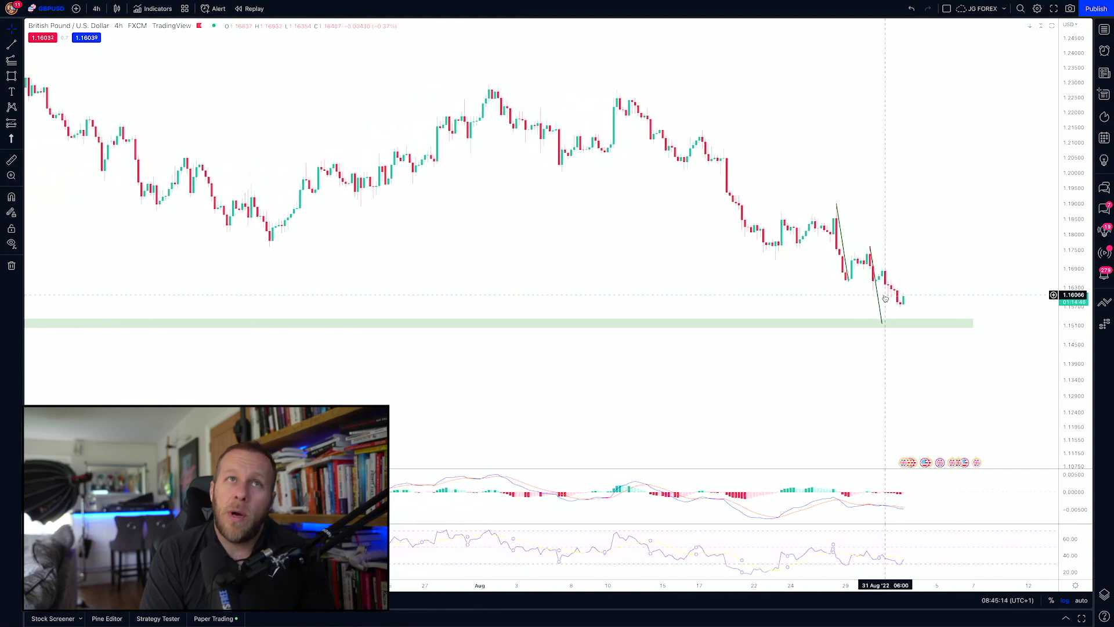
{"action": "left_click_drag", "start_coordinate": [930, 261], "coordinate": [930, 311]}
{"action": "scroll", "coordinate": [930, 311], "scroll_direction": "up", "scroll_amount": 2}
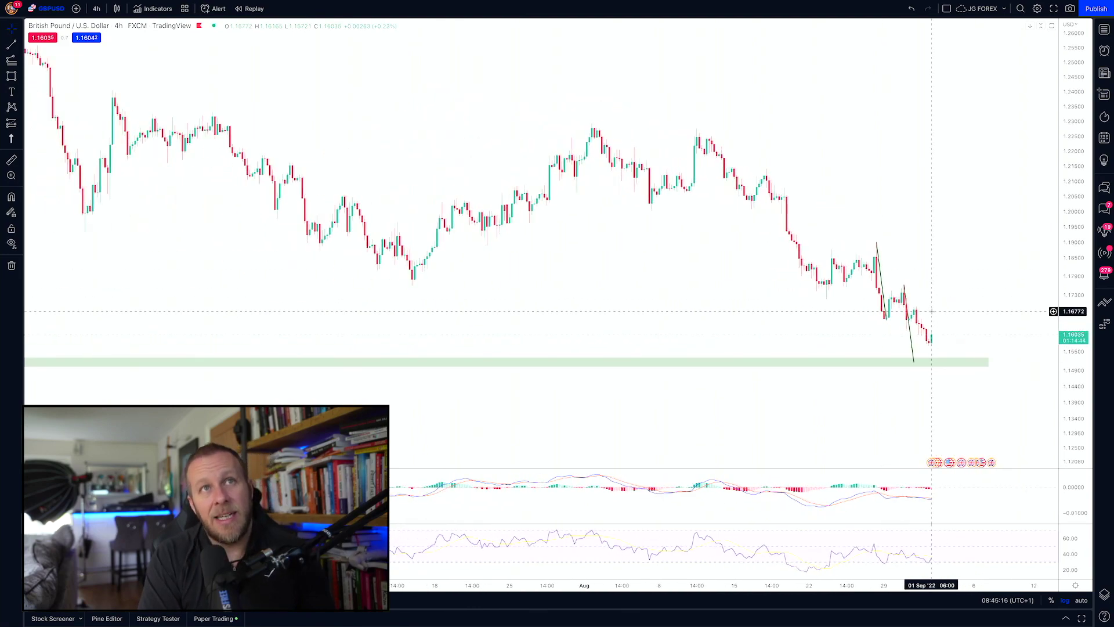
{"action": "scroll", "coordinate": [930, 311], "scroll_direction": "down", "scroll_amount": 2}
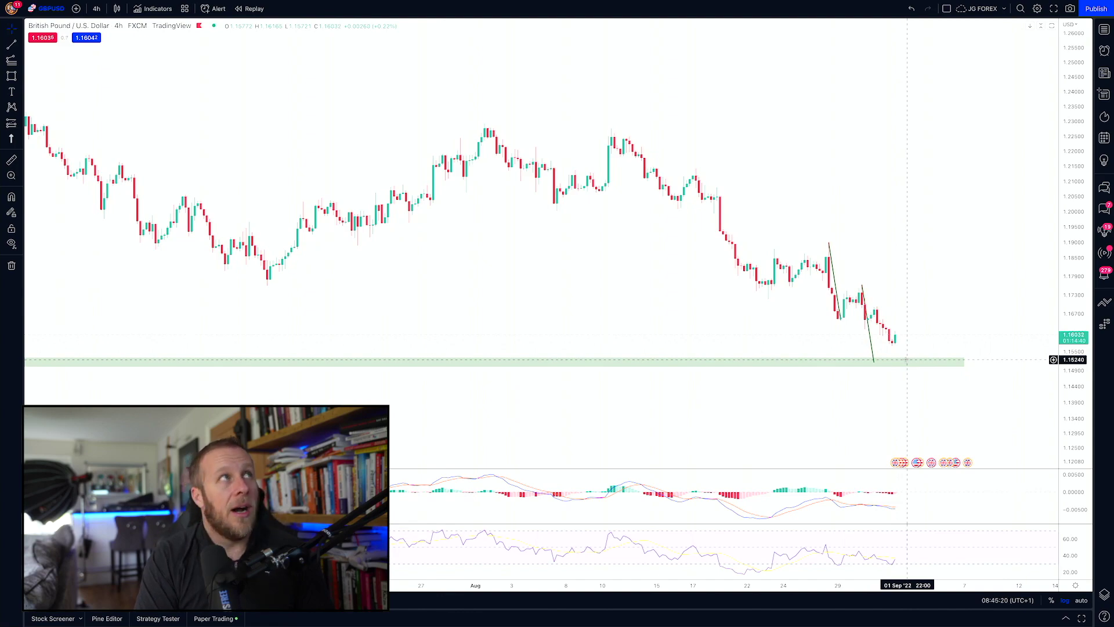
{"action": "type", "text": "1h"}
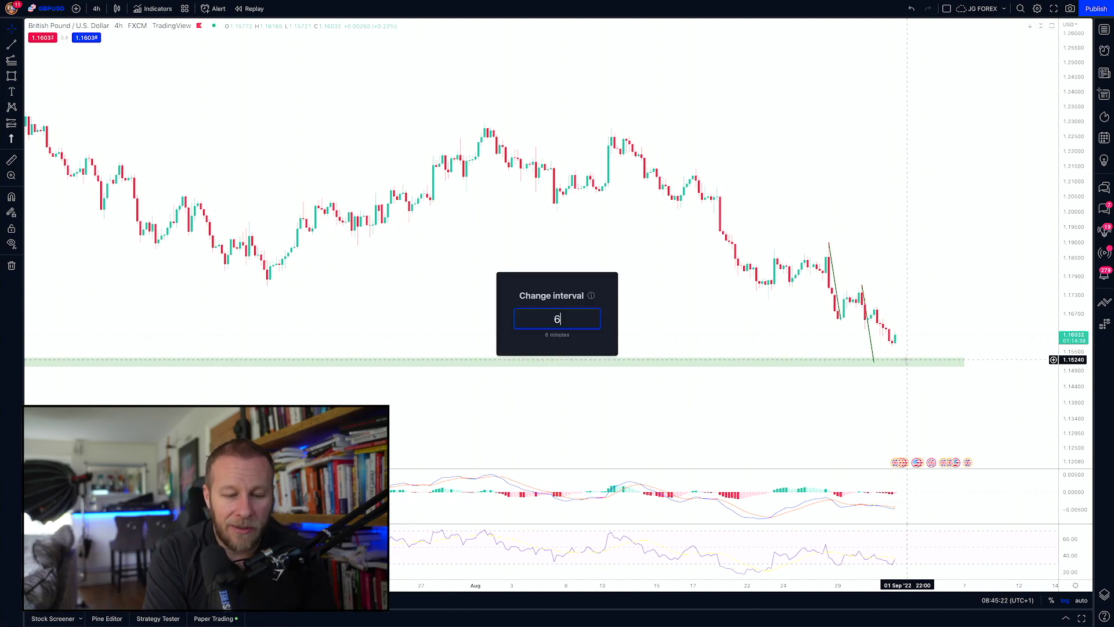
{"action": "key", "text": "Return"}
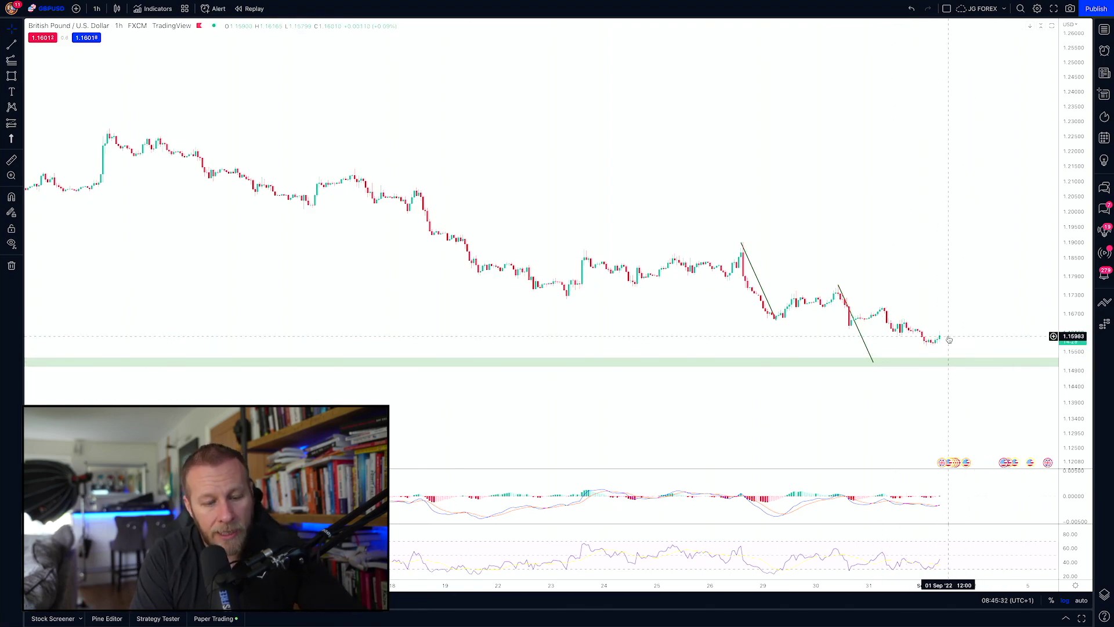
{"action": "type", "text": "240"}
{"action": "key", "text": "Return"}
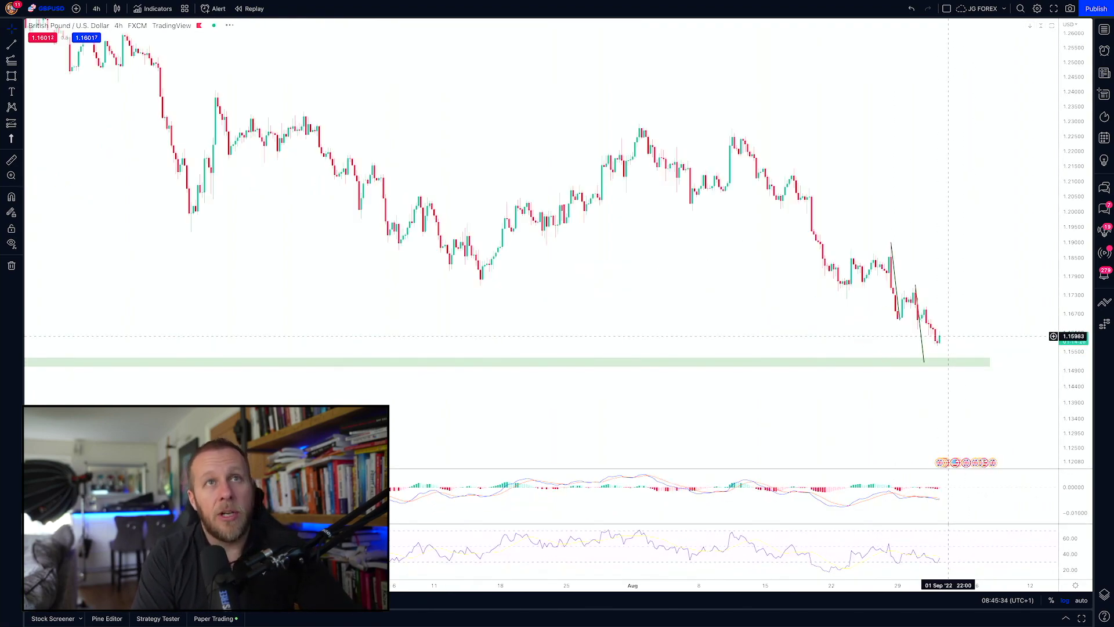